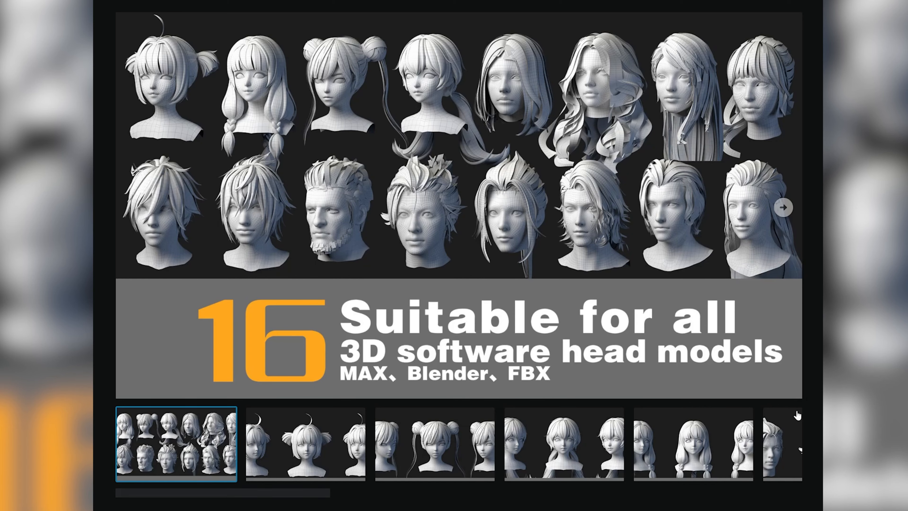
- Look through the preview images of the "16 Suitable for all 3D software head models" pack and open its ArtStation Marketplace listing
left_click(783, 208)
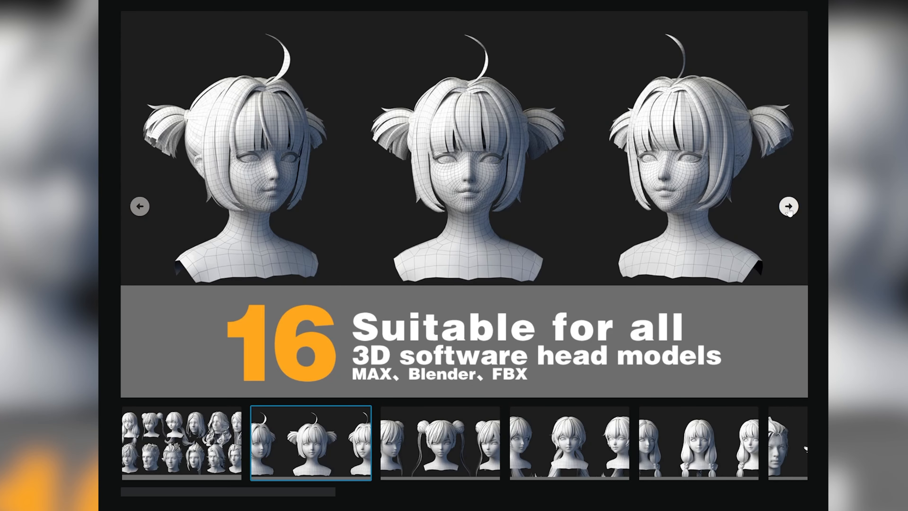
left_click(788, 209)
left_click(789, 209)
left_click(789, 210)
left_click(789, 206)
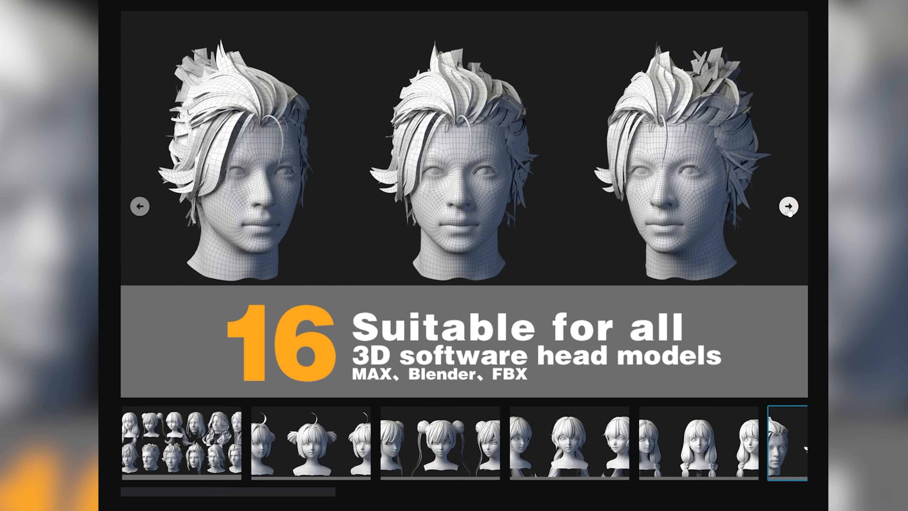
left_click(788, 207)
left_click(789, 206)
left_click(789, 207)
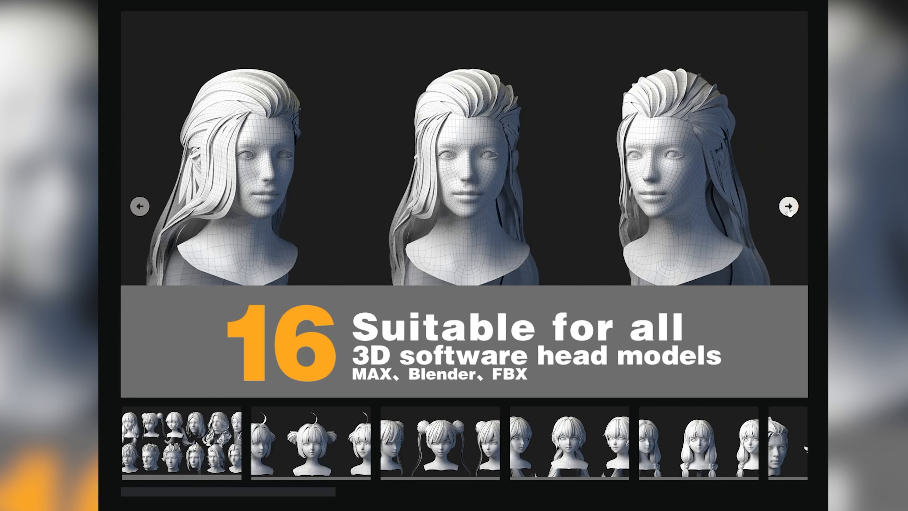
left_click(788, 209)
left_click(788, 210)
left_click(789, 209)
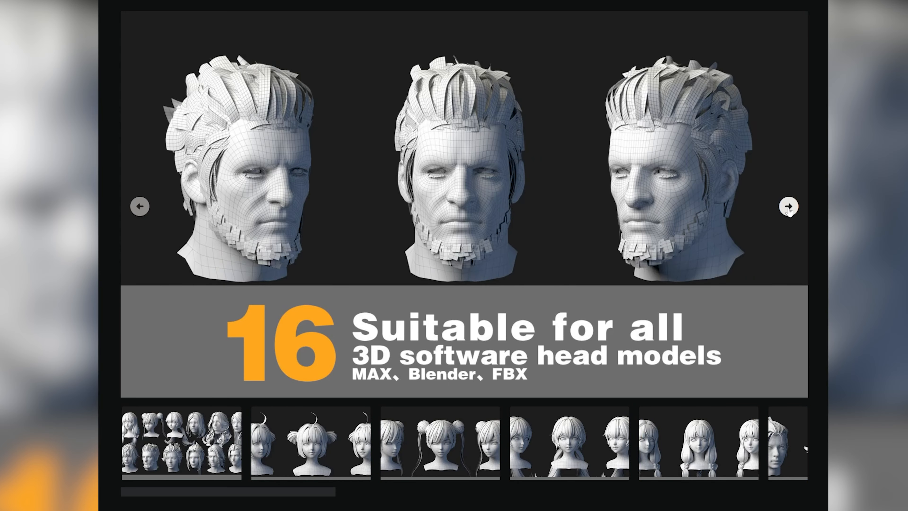
left_click(789, 209)
left_click(788, 210)
left_click(789, 209)
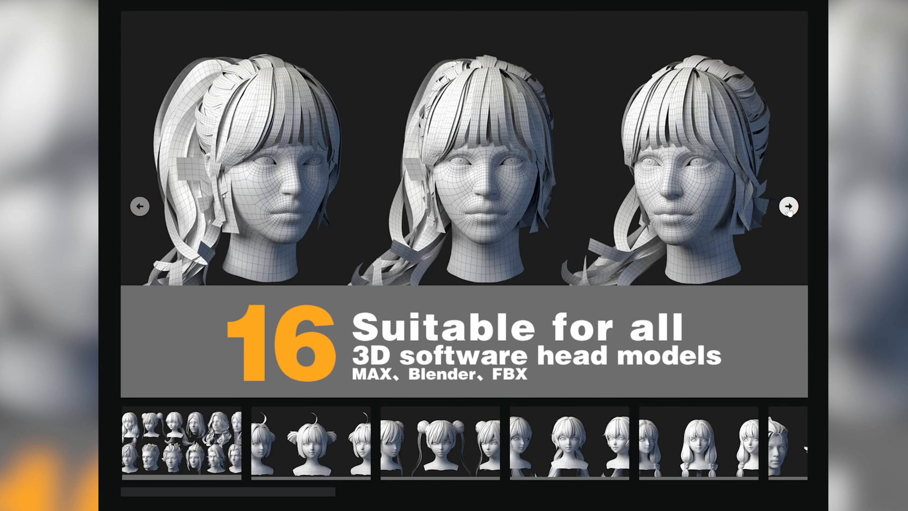
left_click(788, 209)
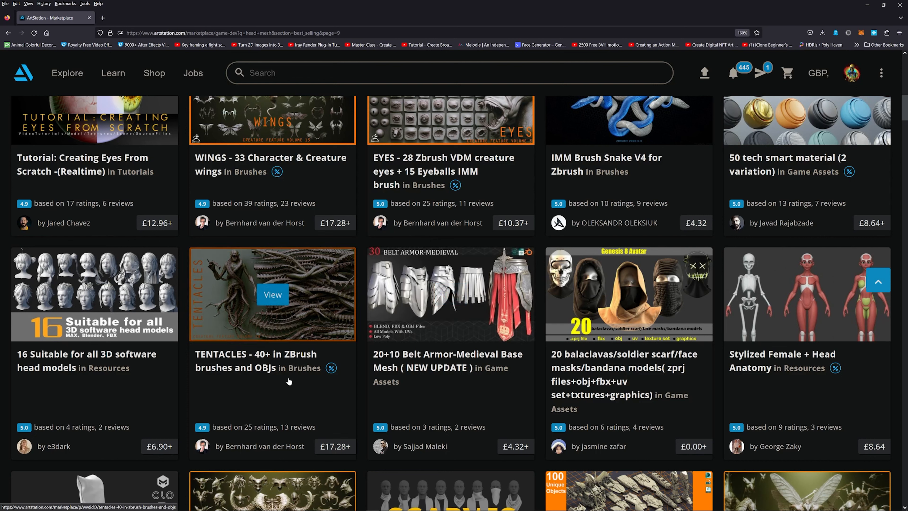
left_click(121, 290)
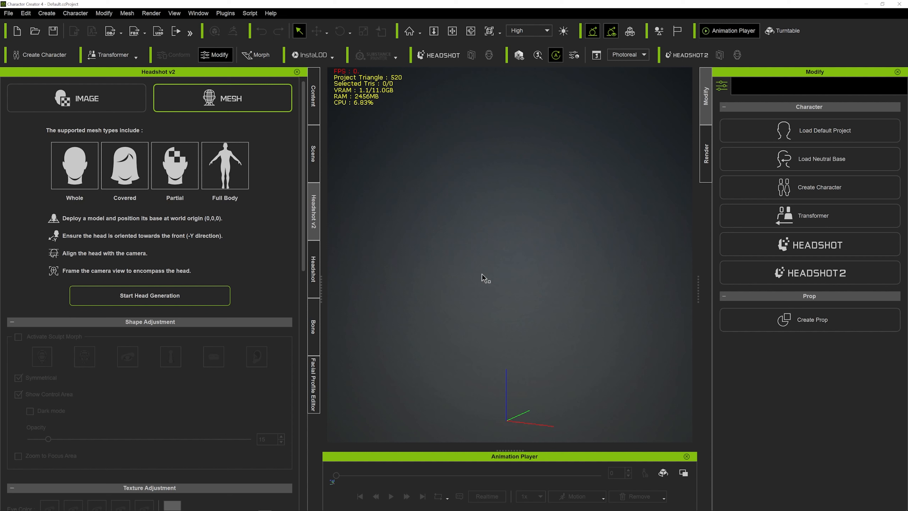
- Import joe lowpoly.obj from the Stylized Male and Female folder into Character Creator 4
left_click(8, 14)
mouse_move(90, 89)
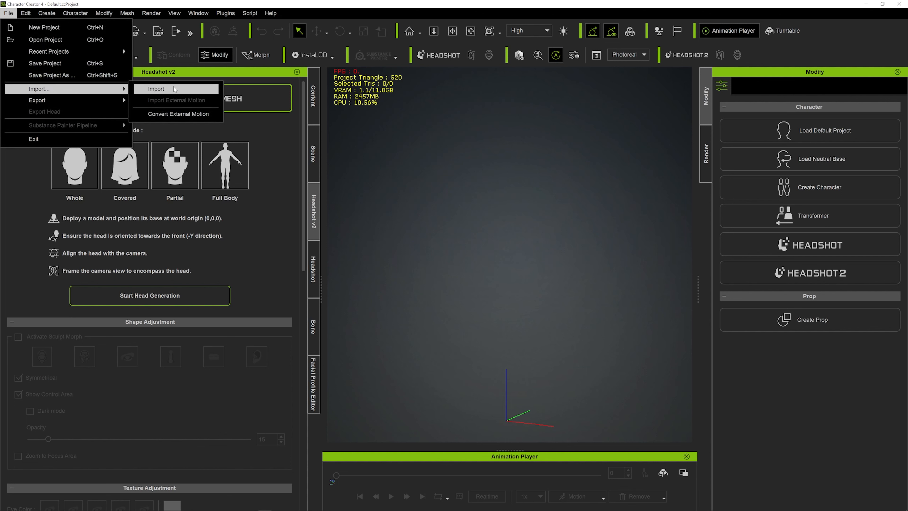
left_click(175, 89)
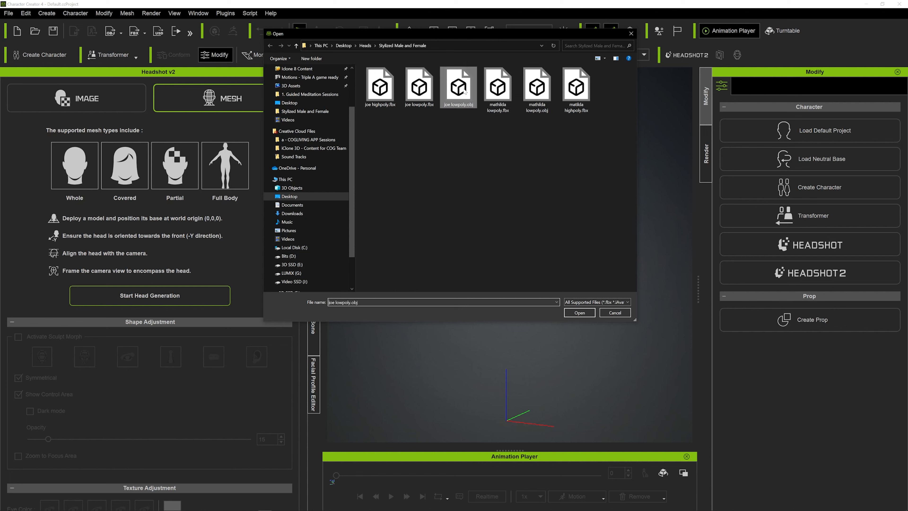
double_click(461, 85)
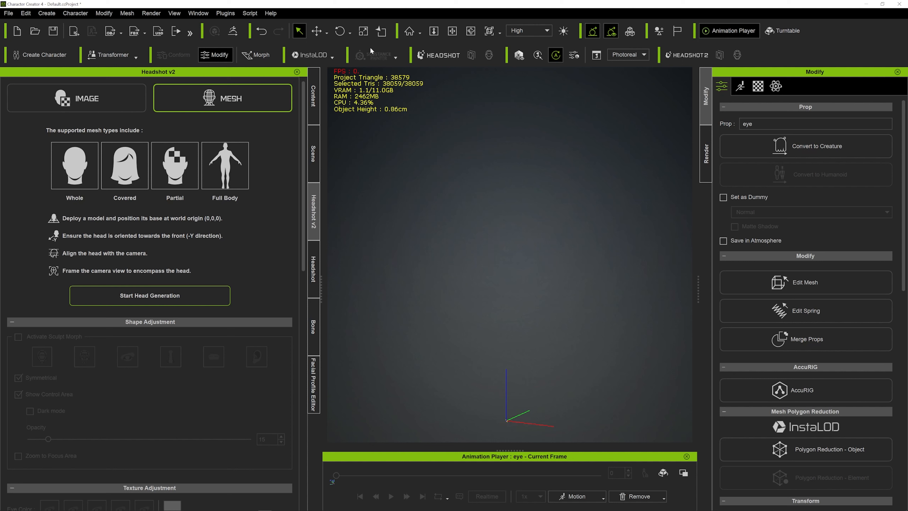
- Scale the imported head prop up uniformly to about 27855.836 so the whole bust fills the viewport from the front
left_click(364, 31)
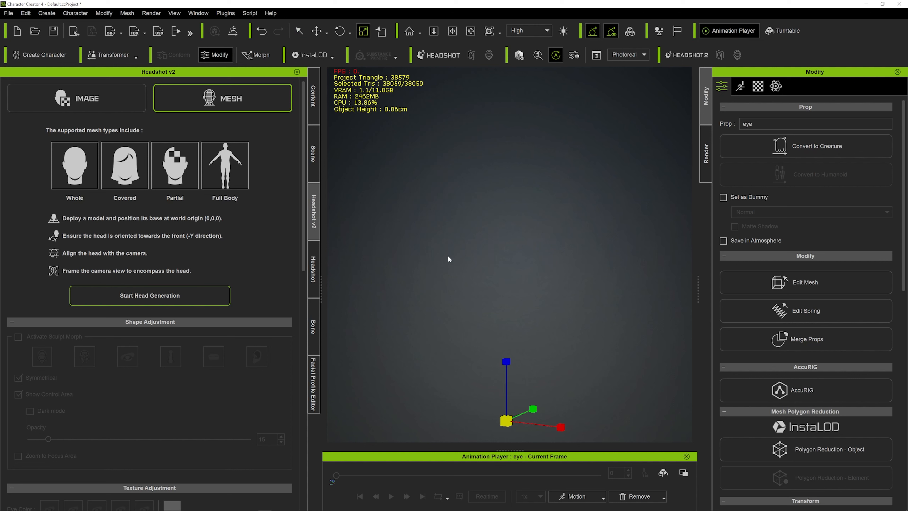
left_click_drag(506, 422, 585, 82)
middle_click_drag(503, 428, 506, 393)
left_click_drag(512, 363, 561, 199)
scroll(562, 198, "down", 3)
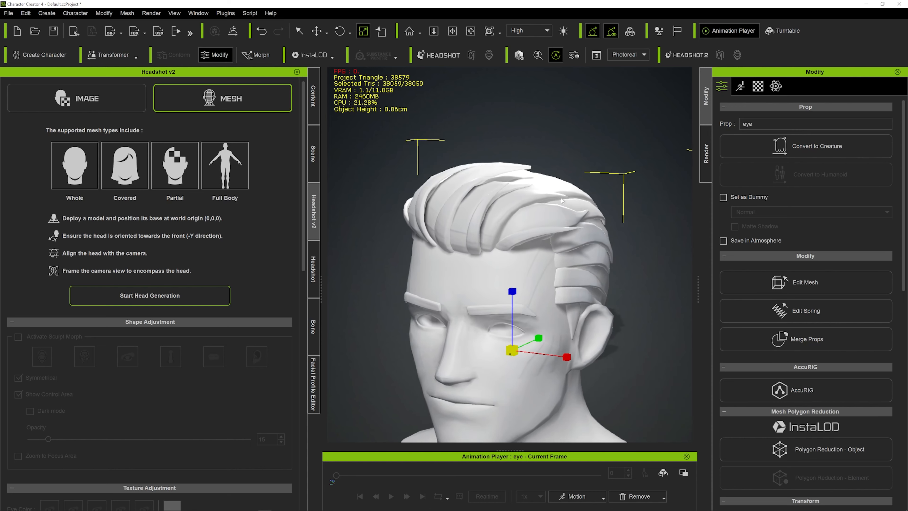
middle_click_drag(554, 353, 551, 280)
right_click_drag(551, 279, 570, 281)
scroll(550, 290, "up", 2)
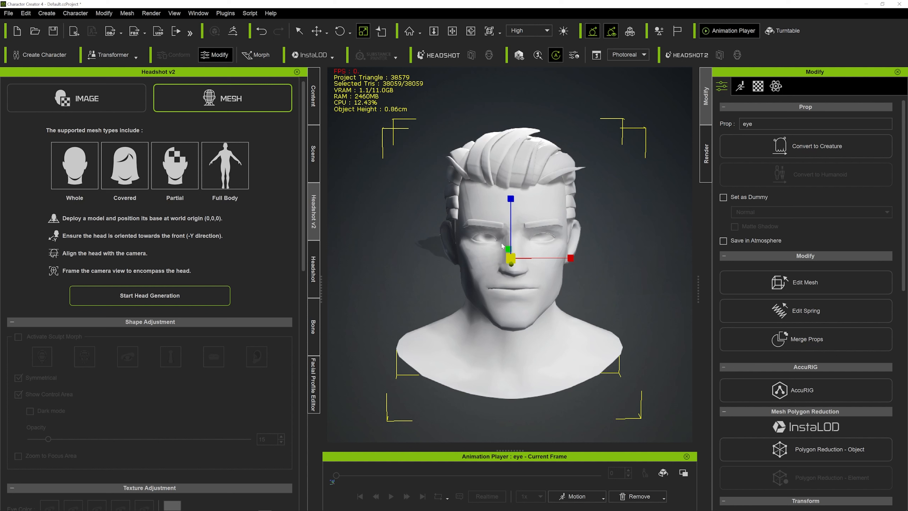
- Check the head prop's move, rotate and scale values and undo the last transform change
scroll(757, 268, "down", 5)
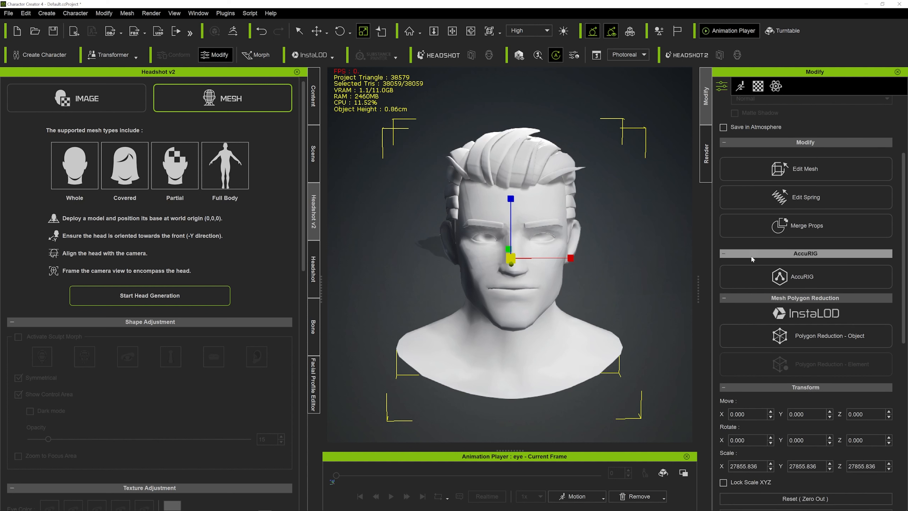
scroll(748, 255, "down", 5)
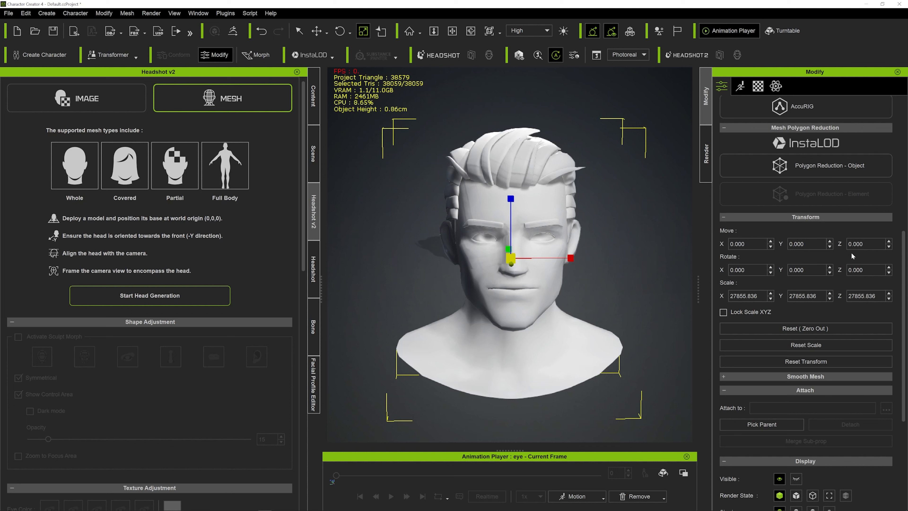
key("ctrl+z")
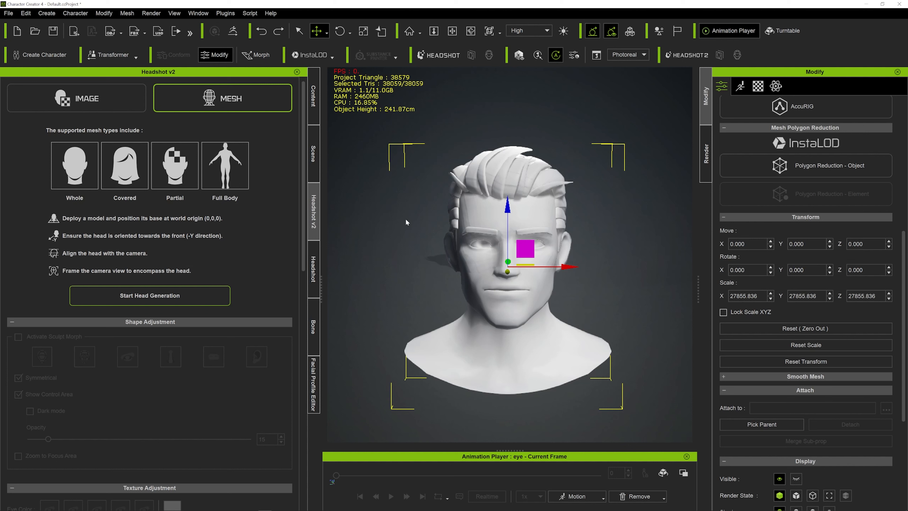
scroll(456, 230, "up", 3)
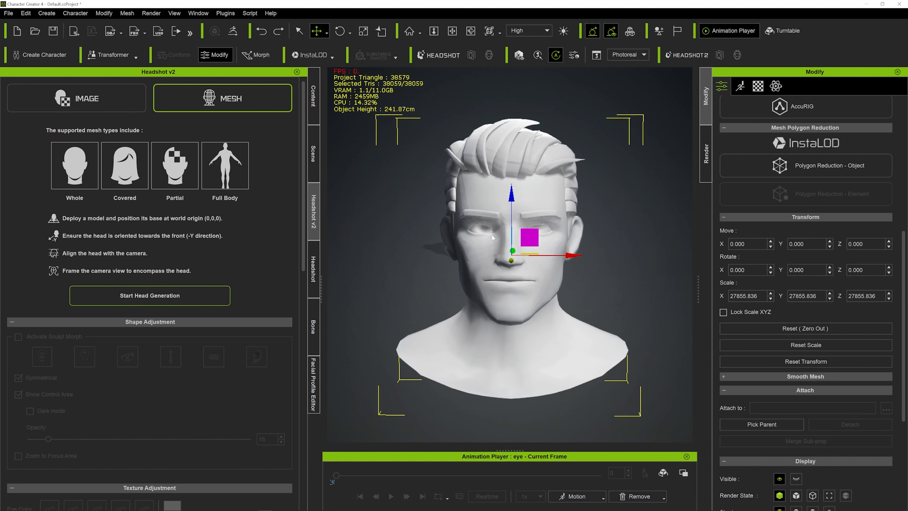
scroll(466, 237, "up", 1)
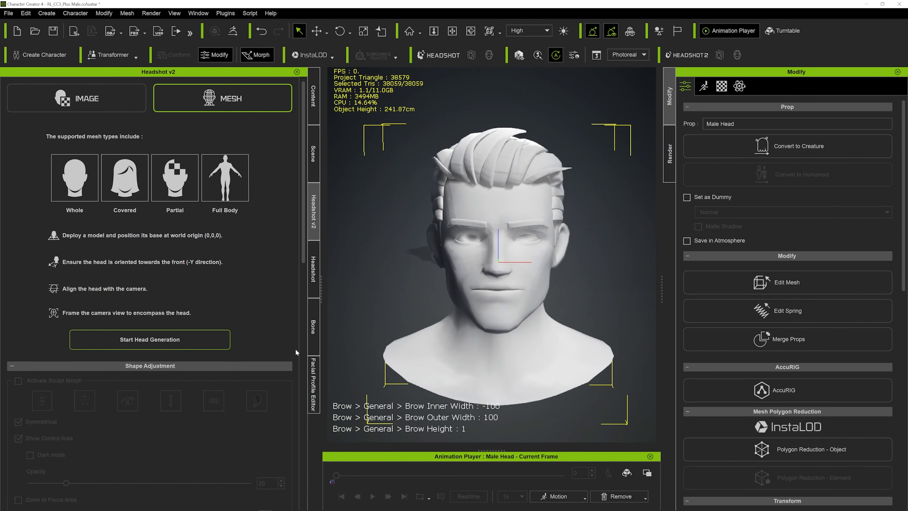
- Try to start head generation with the whole Male Head prop selected
left_click(141, 339)
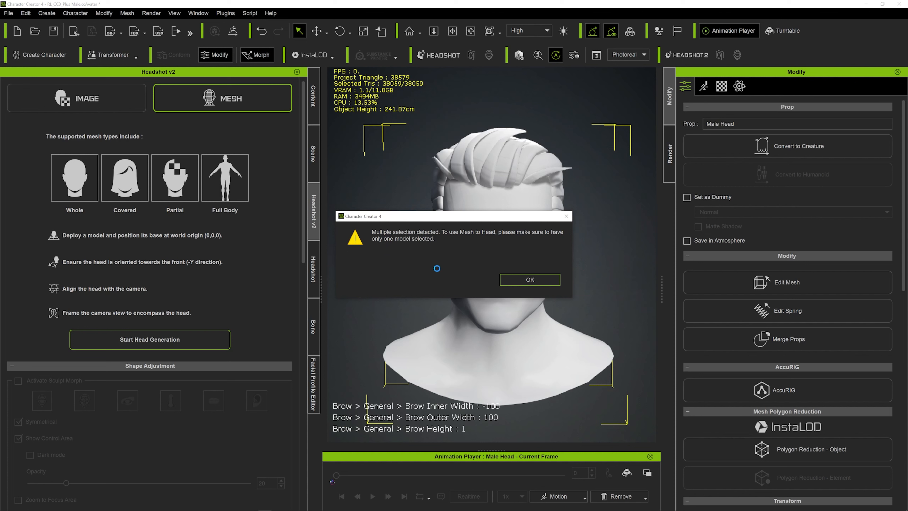
left_click(511, 283)
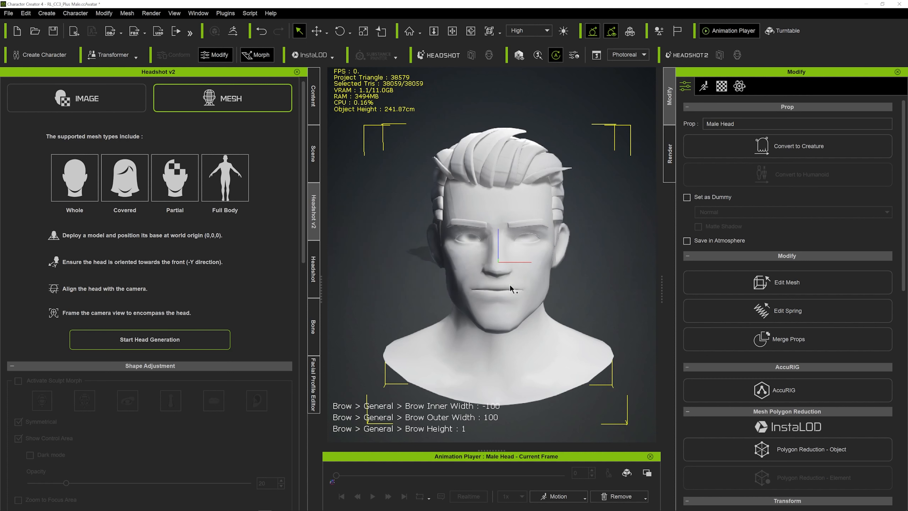
- Select only the Joe mesh inside the Male Head prop, hiding and showing it again to verify it is the head
left_click(314, 159)
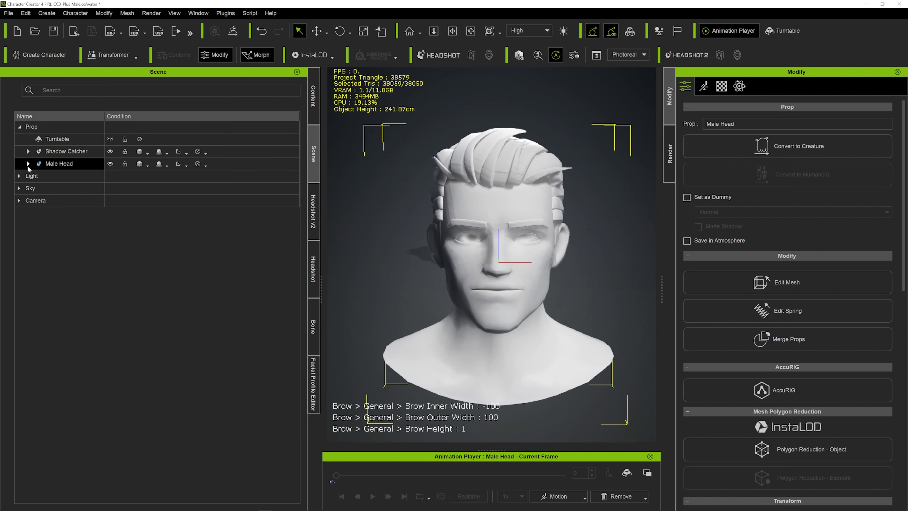
left_click(28, 164)
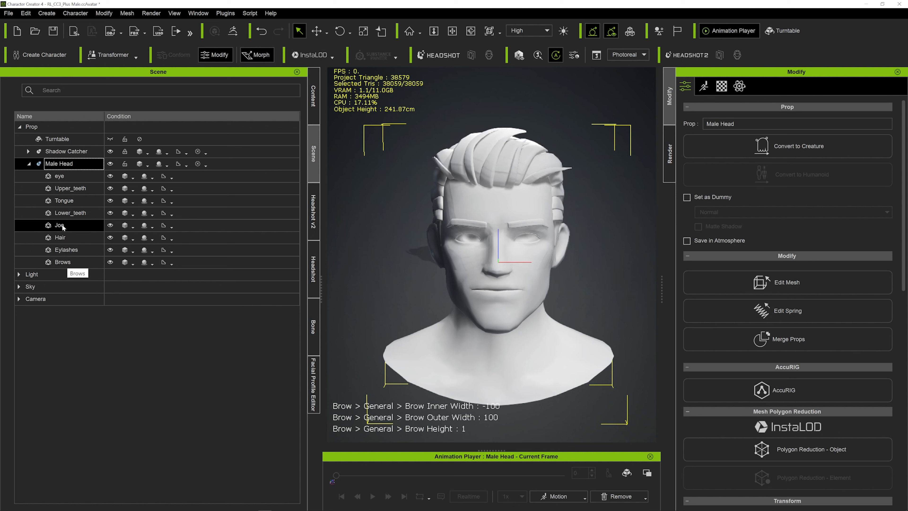
left_click(39, 226)
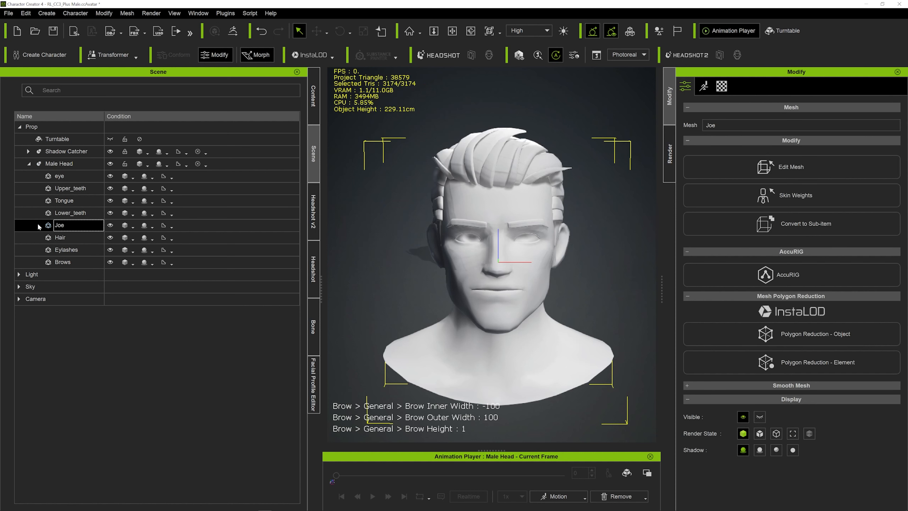
left_click(111, 225)
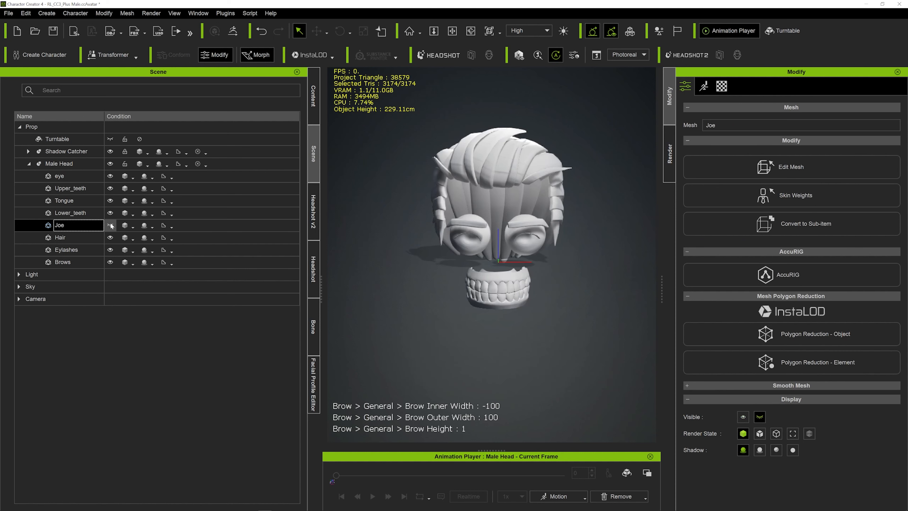
left_click(111, 225)
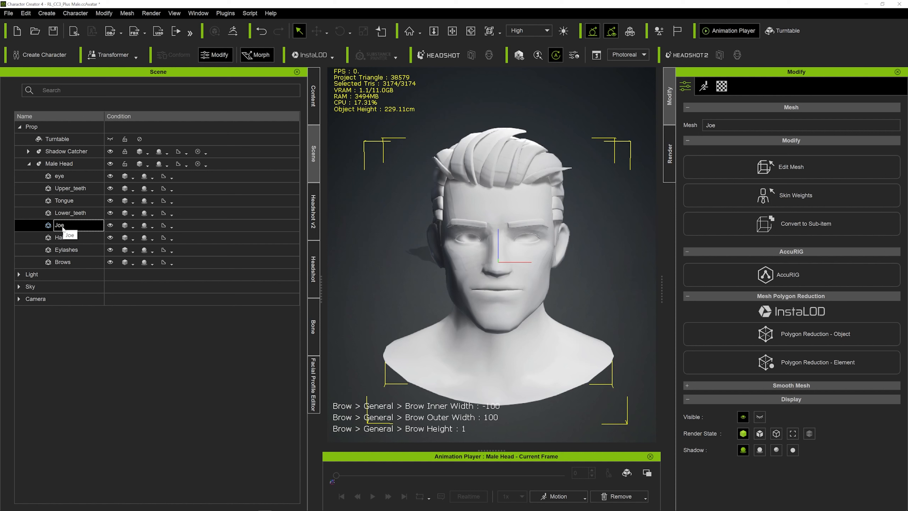
- Start Headshot 2 mesh head generation for the Joe mesh and use 32 alignment points on the reference head
left_click(313, 217)
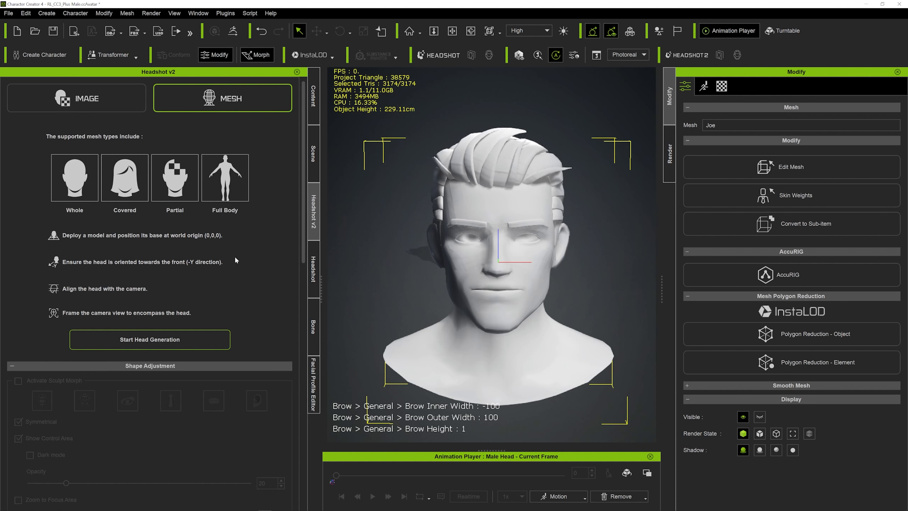
left_click(154, 340)
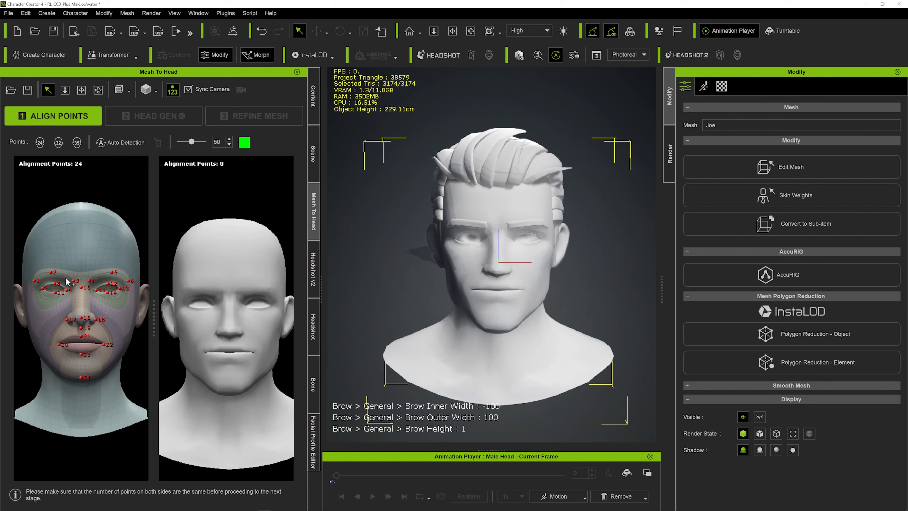
left_click(57, 144)
left_click_drag(52, 323, 254, 339, "alt")
middle_click_drag(68, 317, 89, 313, "alt")
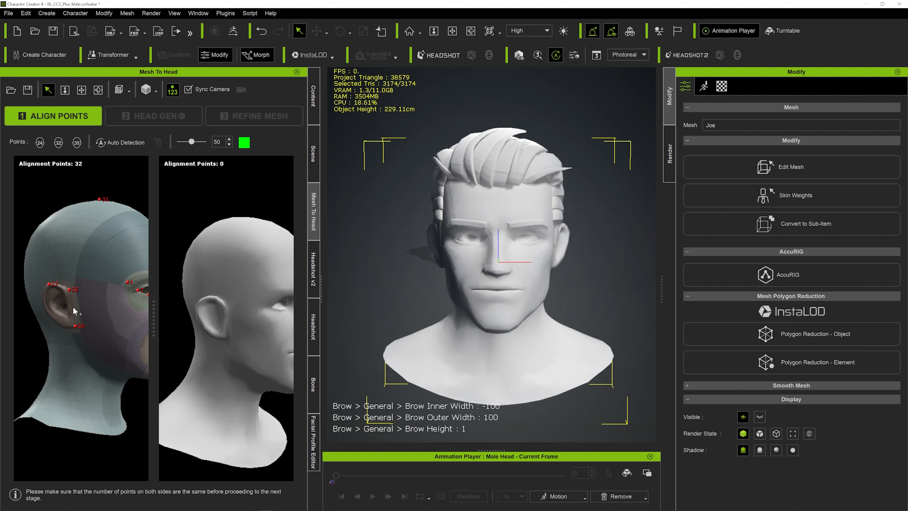
left_click_drag(131, 340, 14, 334, "alt")
left_click_drag(131, 340, 31, 340, "alt")
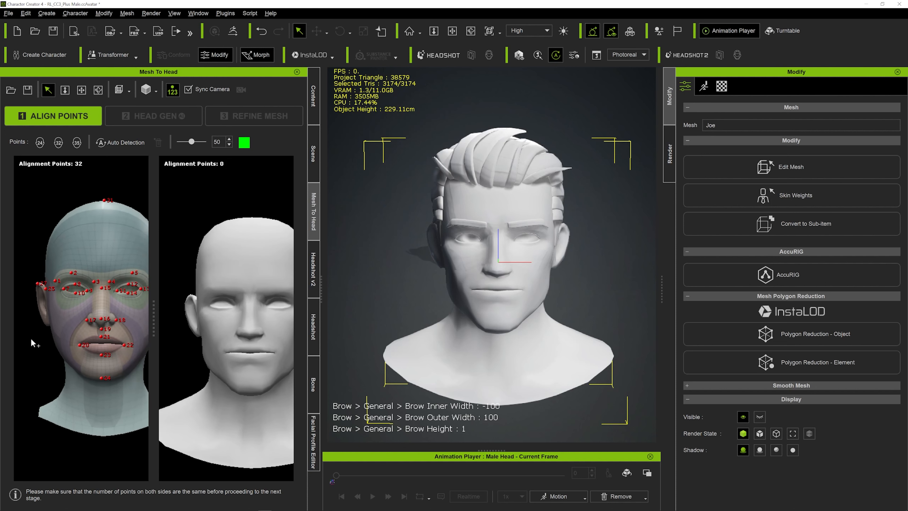
middle_click_drag(116, 340, 88, 326, "alt")
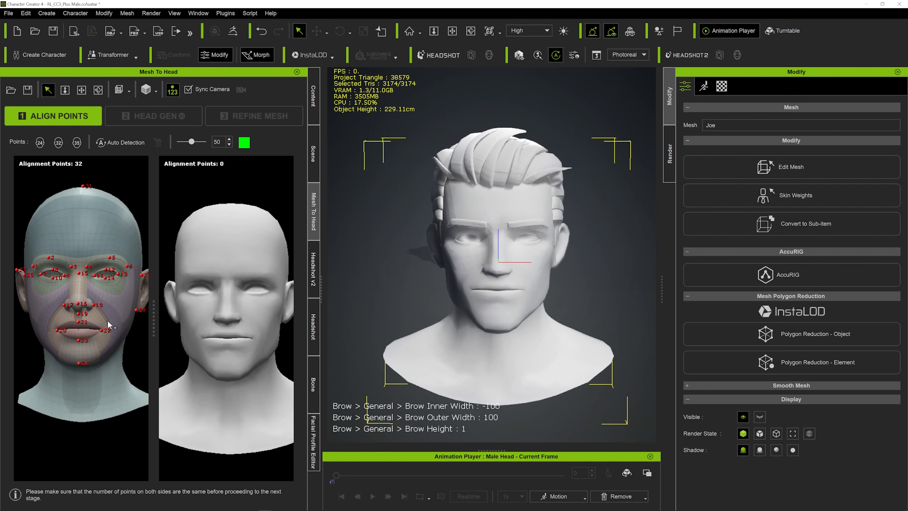
- Place alignment points 1 to 3 along the first eyebrow of the custom head, matching the reference head's outer, middle and inner brow points
scroll(186, 288, "up", 3)
middle_click_drag(186, 288, 223, 317, "alt")
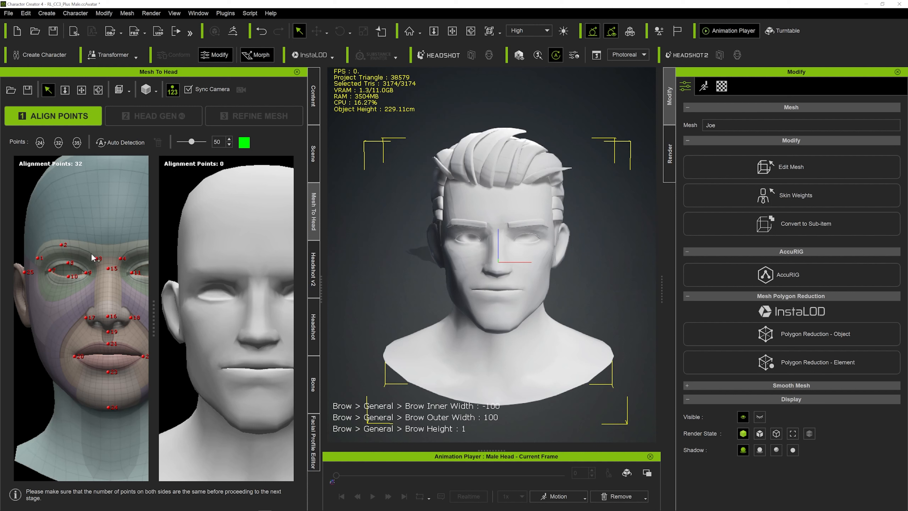
left_click(180, 285)
left_click(214, 266)
left_click(249, 278)
- Try placing alignment points 4 to 6 along the other eyebrow of the custom head, from its inner to its outer end
middle_click_drag(247, 302, 216, 299)
left_click(232, 268)
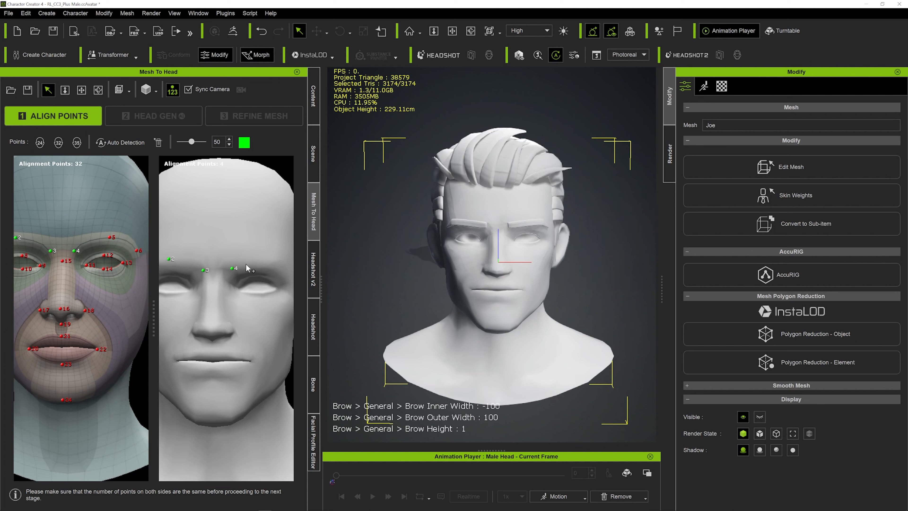
left_click(268, 264)
right_click_drag(269, 279, 236, 284)
left_click(246, 279)
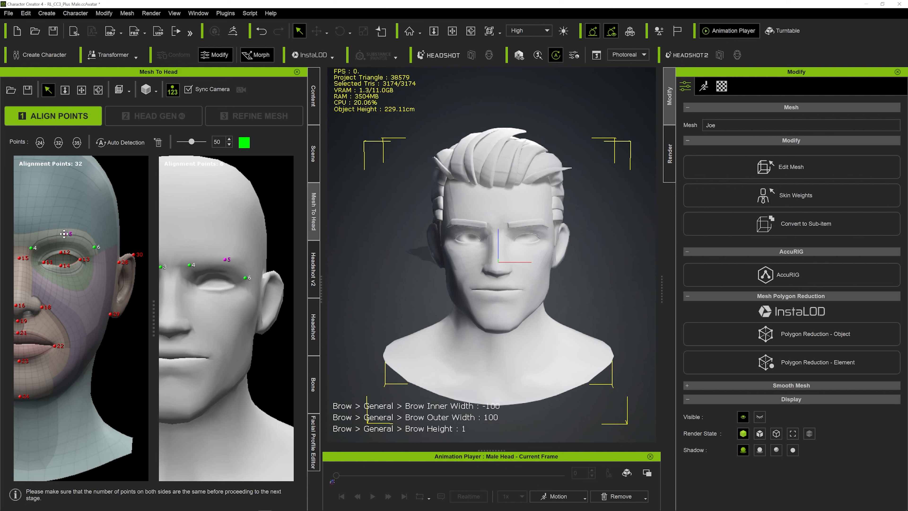
- Undo the placement of alignment points 4 to 6 on the custom head
middle_click_drag(196, 317, 246, 319)
scroll(236, 315, "down", 2)
scroll(236, 315, "up", 3)
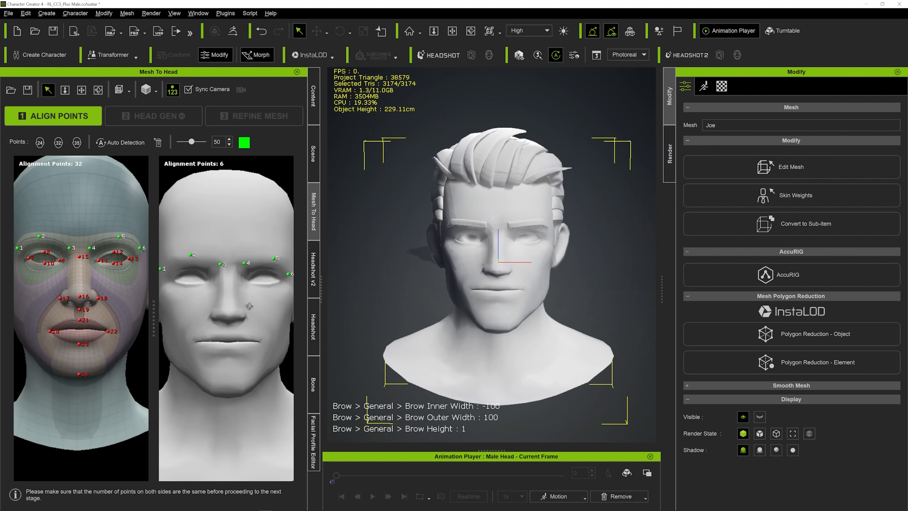
key("ctrl+z")
key("ctrl+z")
key("ctrl+z")
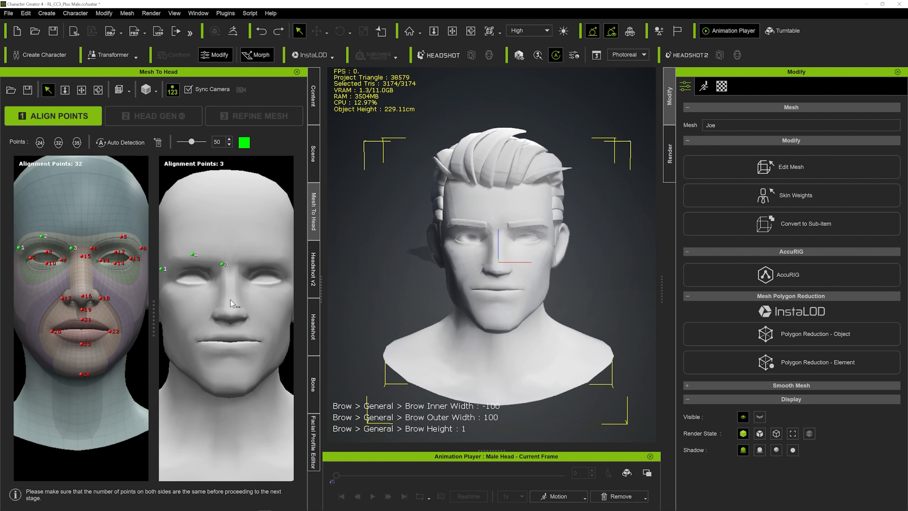
- Undo the placement of alignment points 1 to 3 and auto-detect the facial alignment points on the custom head
key("ctrl+z")
key("ctrl+z")
key("ctrl+z")
scroll(193, 289, "down", 3)
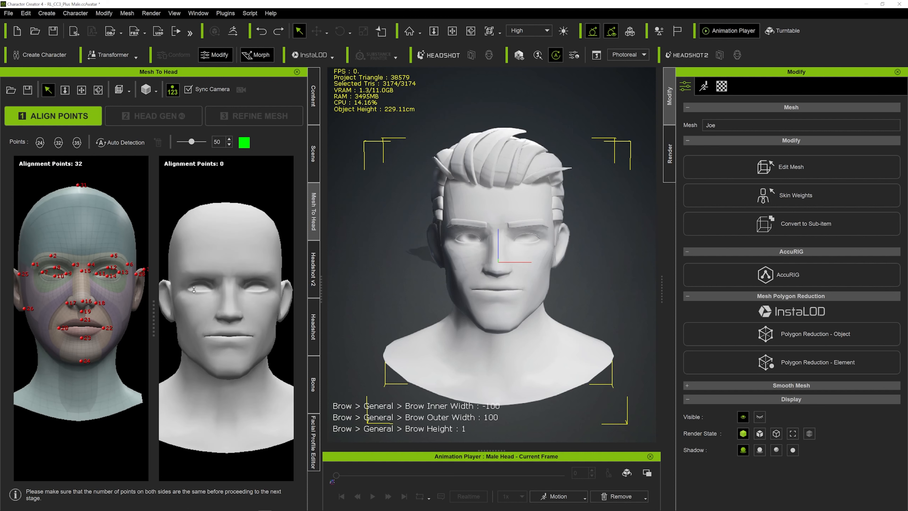
scroll(194, 289, "down", 2)
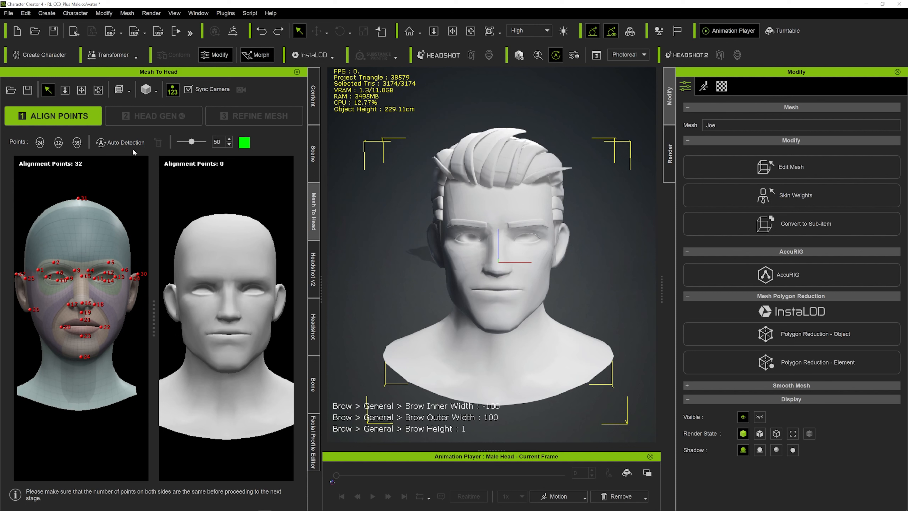
left_click(118, 142)
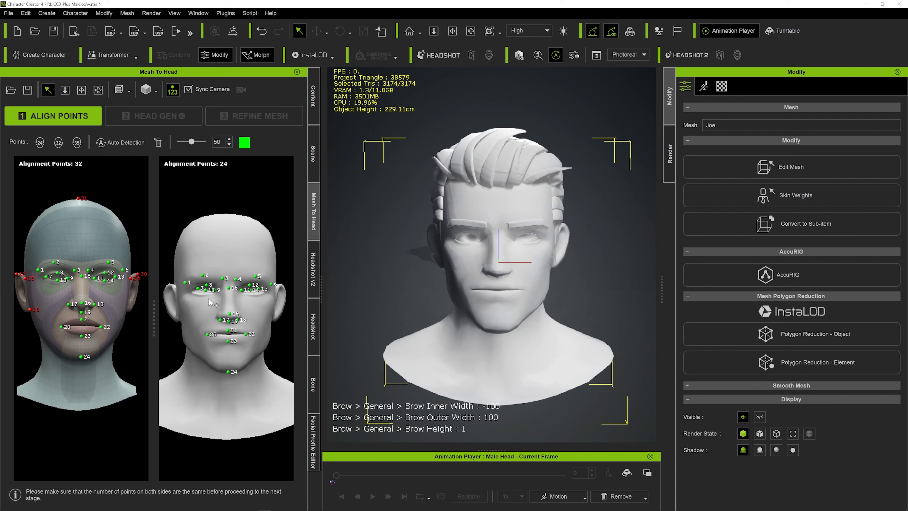
- Reposition alignment points 10 and 7 on the custom head onto the first eye's lower lid and outer corner
scroll(191, 288, "up", 5)
scroll(191, 288, "up", 5)
left_click_drag(193, 287, 240, 329, "alt")
scroll(240, 328, "down", 5)
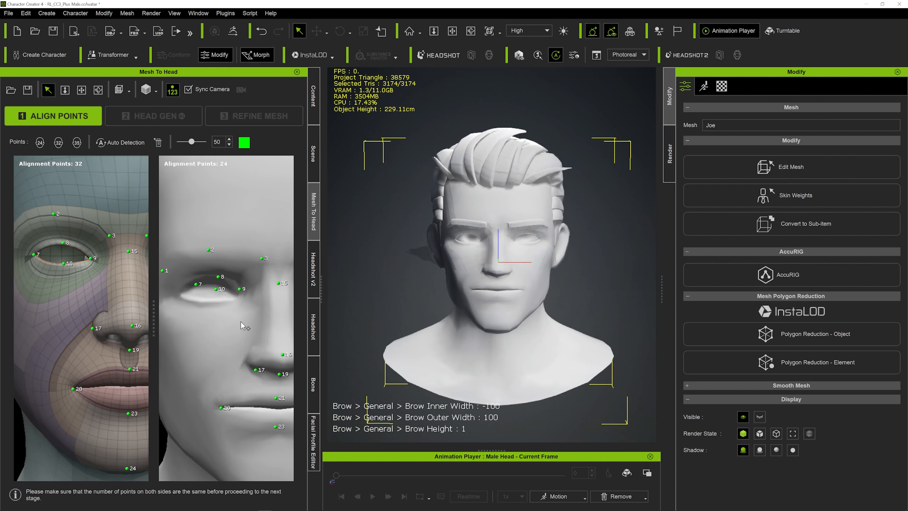
left_click(221, 294)
left_click_drag(222, 293, 220, 295)
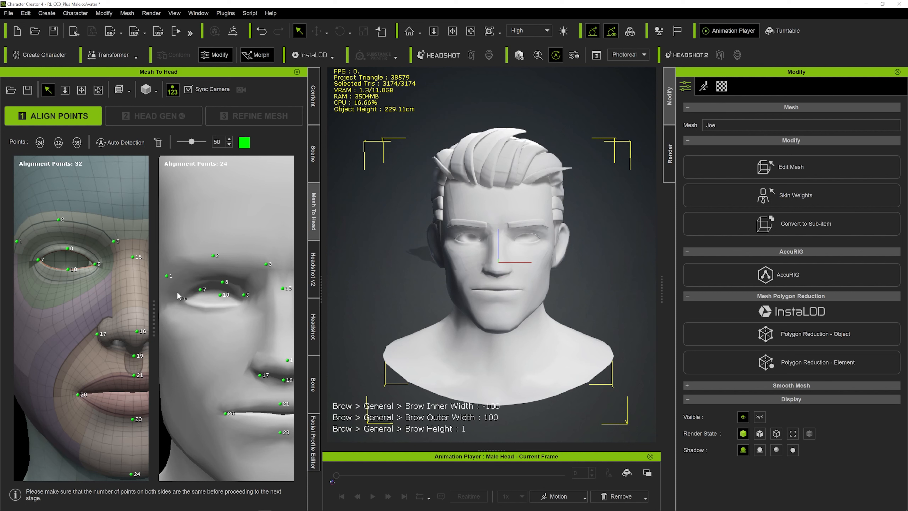
left_click(68, 269)
left_click_drag(221, 295, 185, 299)
left_click(201, 290)
scroll(171, 319, "up", 2)
middle_click_drag(174, 314, 197, 329)
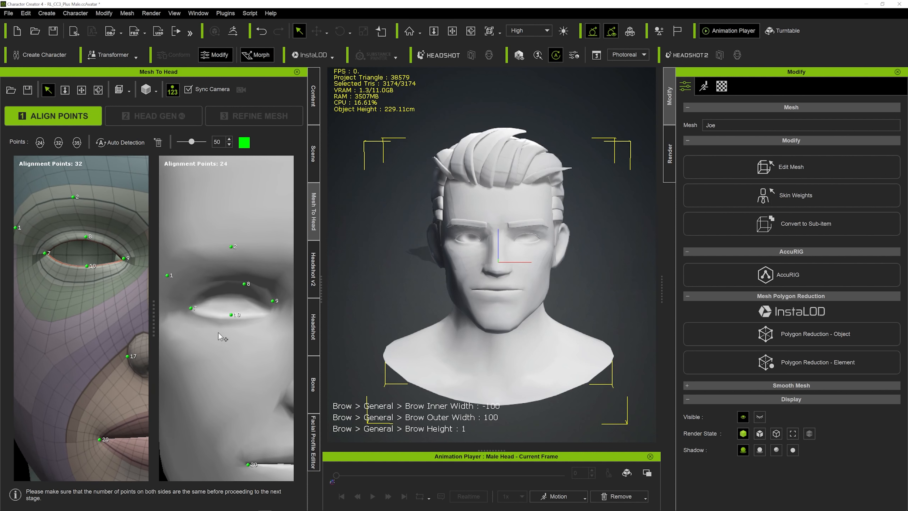
- Adjust alignment points 9 and 8 at the first eye's inner corner and upper lid to match the reference head
middle_click_drag(267, 337, 247, 342)
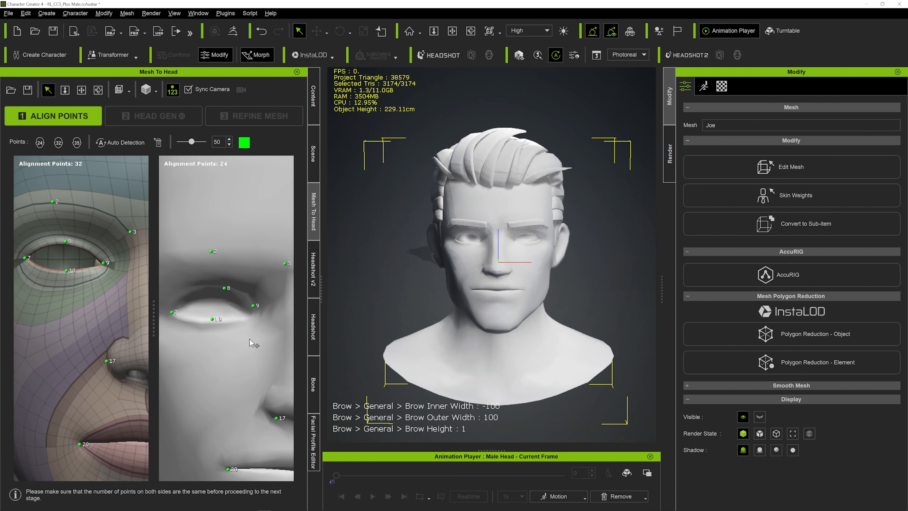
left_click_drag(253, 305, 215, 285)
left_click(224, 287)
scroll(215, 285, "down", 6)
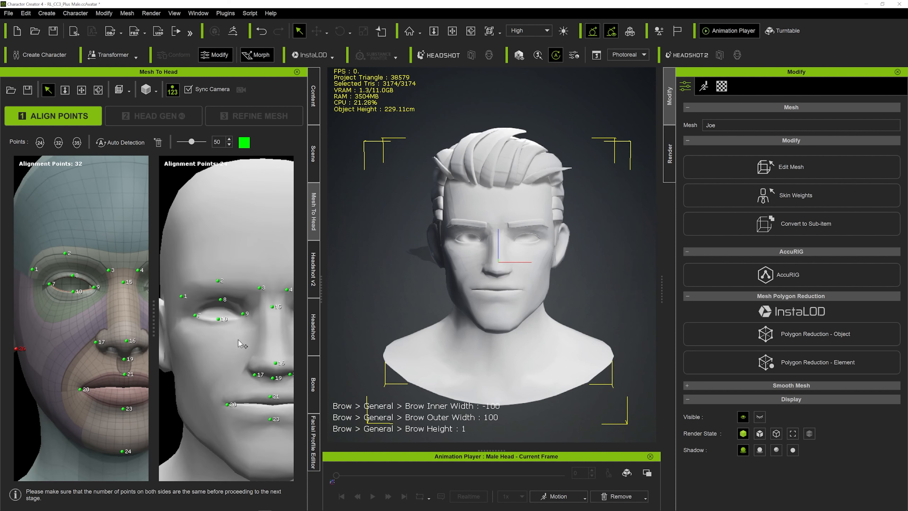
left_click(199, 321)
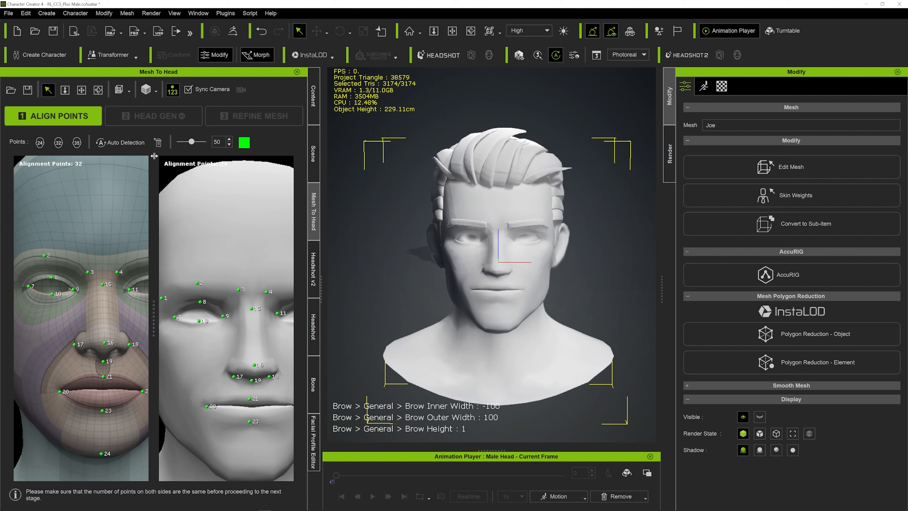
- View the custom head in Wireframe display mode and return it to Normal
left_click(157, 91)
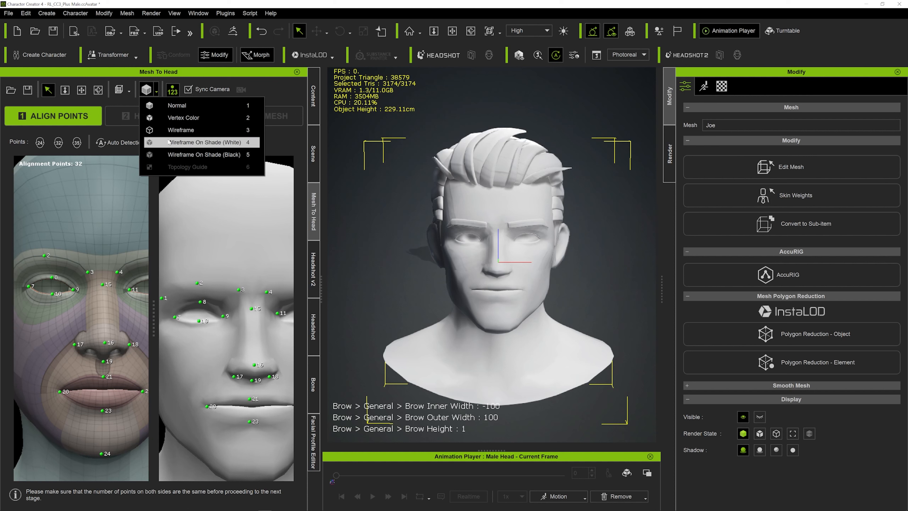
left_click(172, 131)
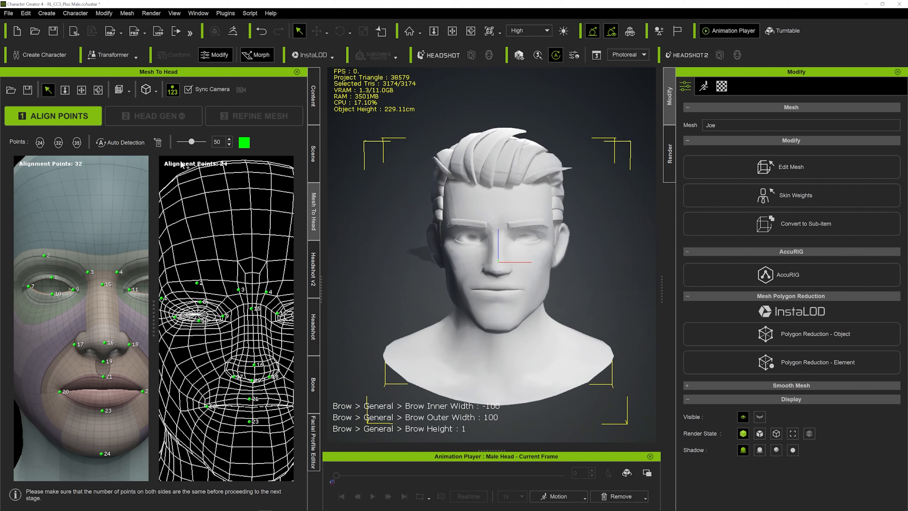
left_click(155, 90)
left_click(172, 106)
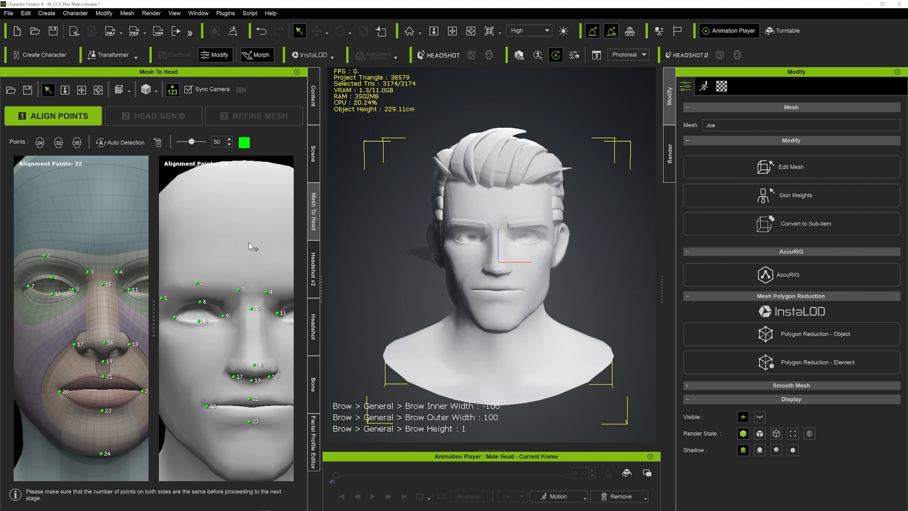
- Reposition alignment points 12, 13 and 11 onto the other eye's upper lid, outer corner and inner corner
middle_click_drag(208, 335, 209, 341)
scroll(209, 341, "up", 5)
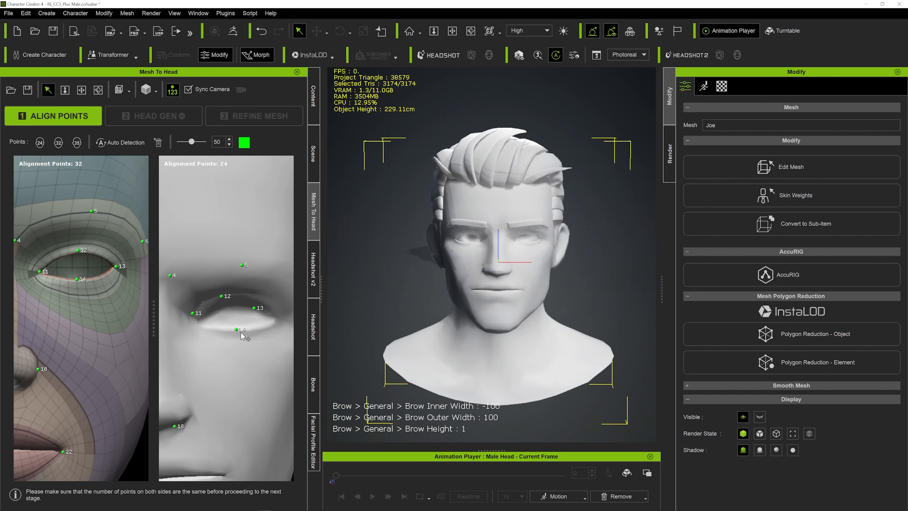
left_click_drag(221, 295, 237, 295)
left_click_drag(254, 308, 276, 317)
left_click_drag(193, 313, 194, 318)
scroll(194, 323, "down", 5)
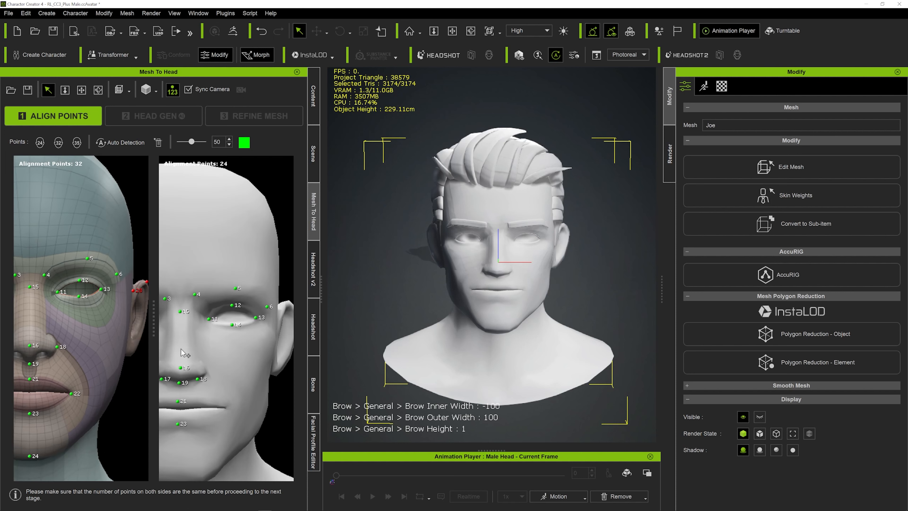
- Adjust the custom head's nose alignment points on the tip, bridge, nostril sides and base to match the reference head
middle_click_drag(181, 351, 230, 336)
scroll(232, 336, "up", 3)
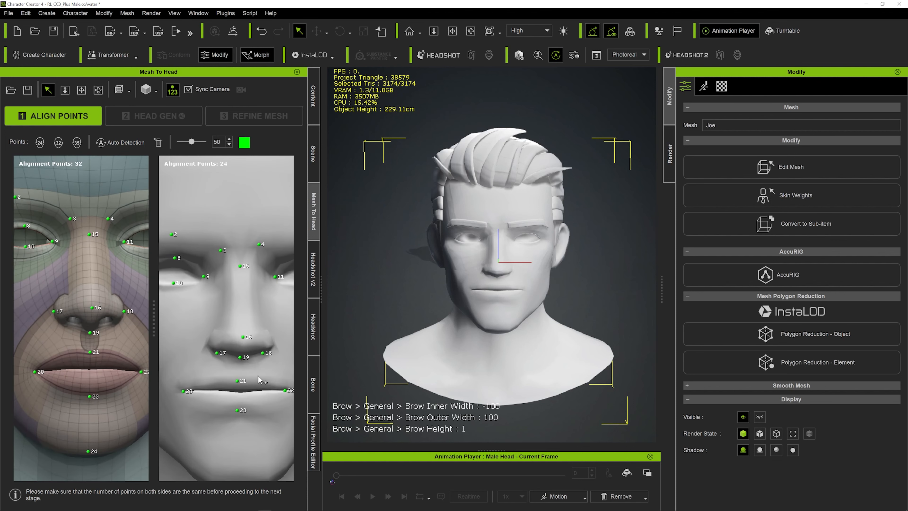
middle_click_drag(217, 366, 206, 360)
left_click_drag(231, 329, 232, 333)
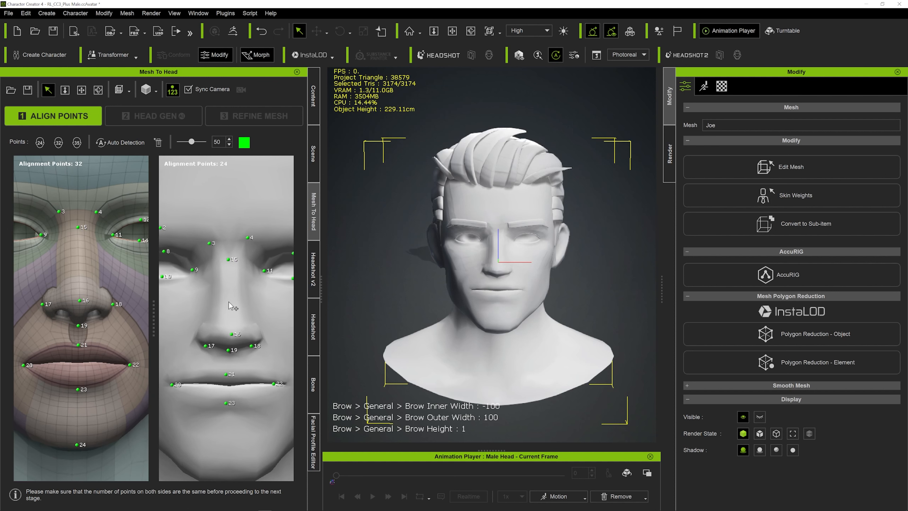
left_click_drag(228, 259, 230, 262)
left_click_drag(206, 345, 256, 336)
left_click_drag(203, 379, 206, 347, "alt")
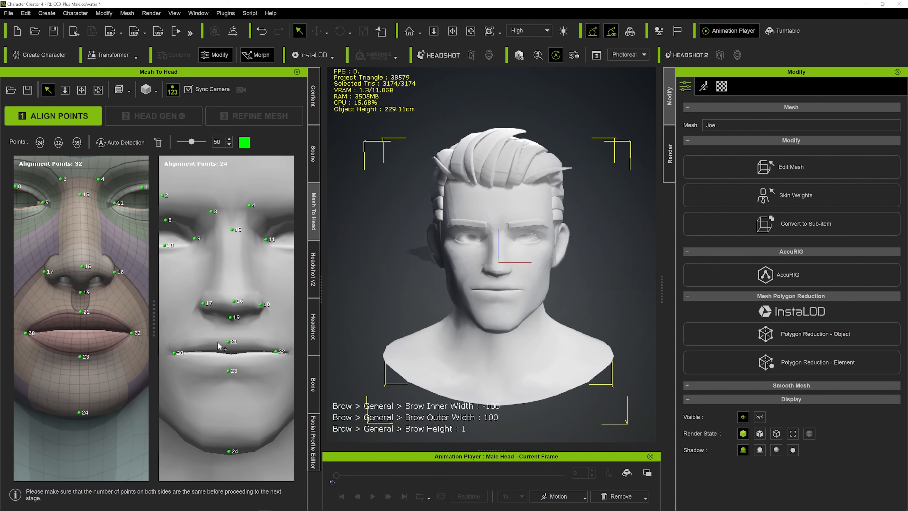
left_click_drag(228, 317, 233, 322)
- Align points 20 to 23 with the custom head's mouth corners, the upper lip's top edge and the lower lip's bottom edge
scroll(201, 363, "up", 3)
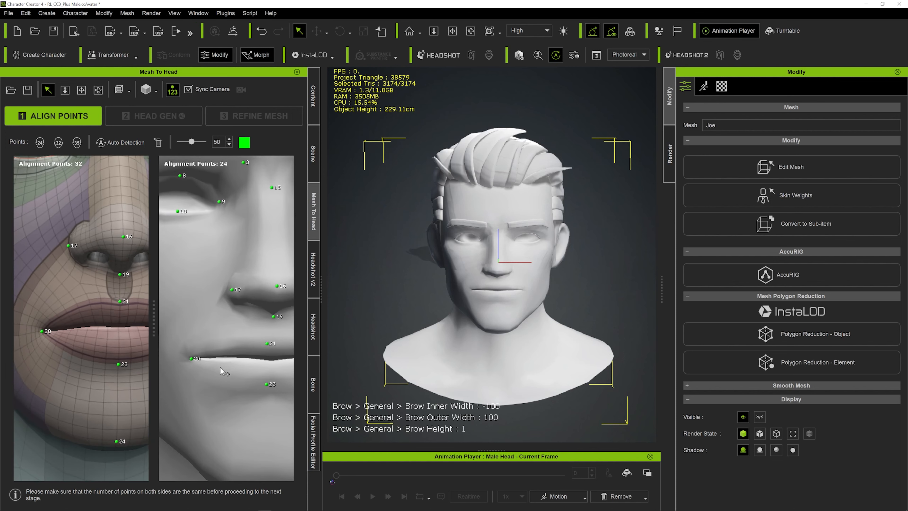
left_click_drag(188, 358, 186, 359)
middle_click_drag(238, 385, 195, 378)
left_click_drag(218, 343, 219, 336)
left_click_drag(216, 385, 218, 393)
middle_click_drag(259, 389, 206, 396)
left_click_drag(230, 364, 247, 364)
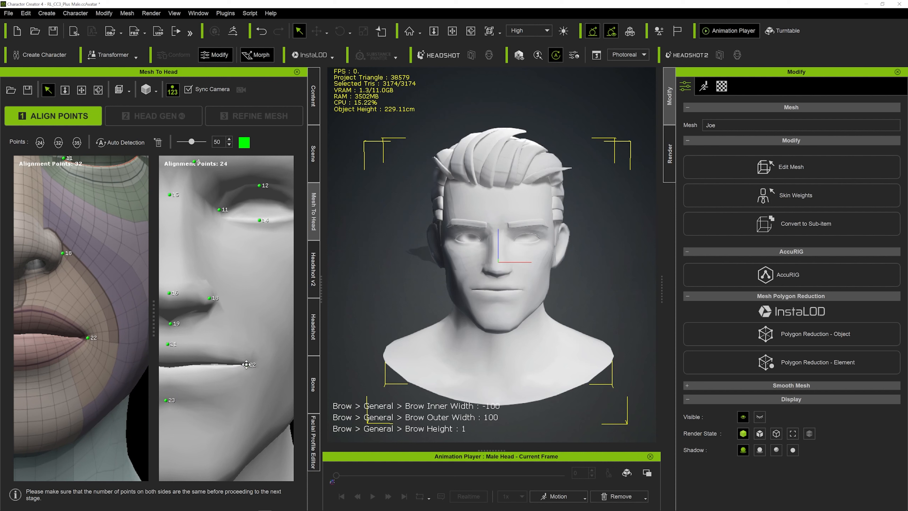
- Move alignment point 24 slightly upward on the custom head's chin
right_click_drag(246, 364, 207, 344, "alt")
middle_click_drag(224, 342, 243, 356, "alt")
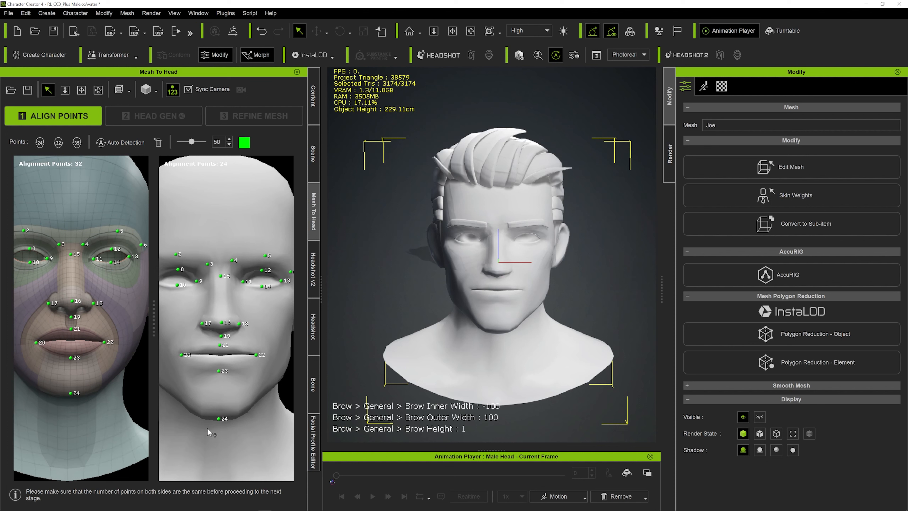
left_click_drag(215, 420, 218, 413)
scroll(219, 362, "down", 5)
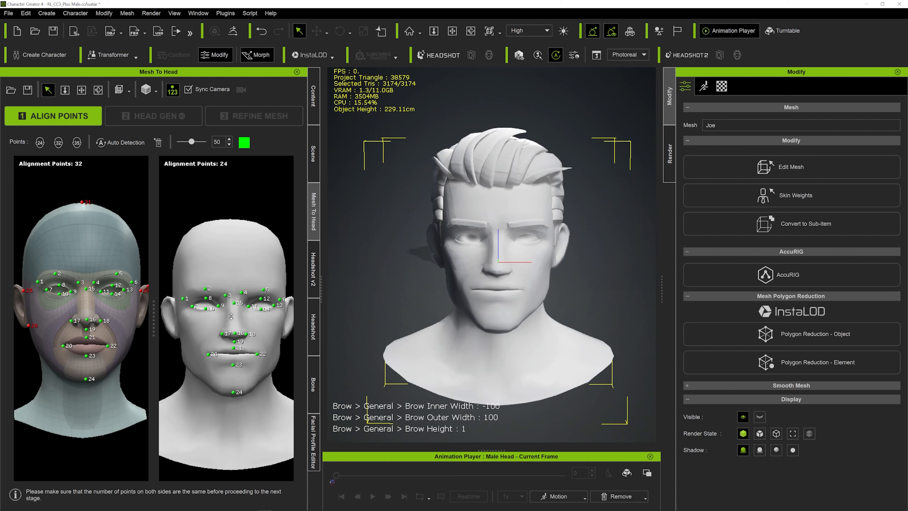
- Place alignment points 25, 26 and 27 on the first ear's upper front, lower front and top edge
left_click_drag(175, 347, 262, 347, "alt")
scroll(215, 347, "up", 4)
middle_click_drag(264, 348, 243, 330, "alt")
left_click_drag(96, 336, 126, 334, "alt")
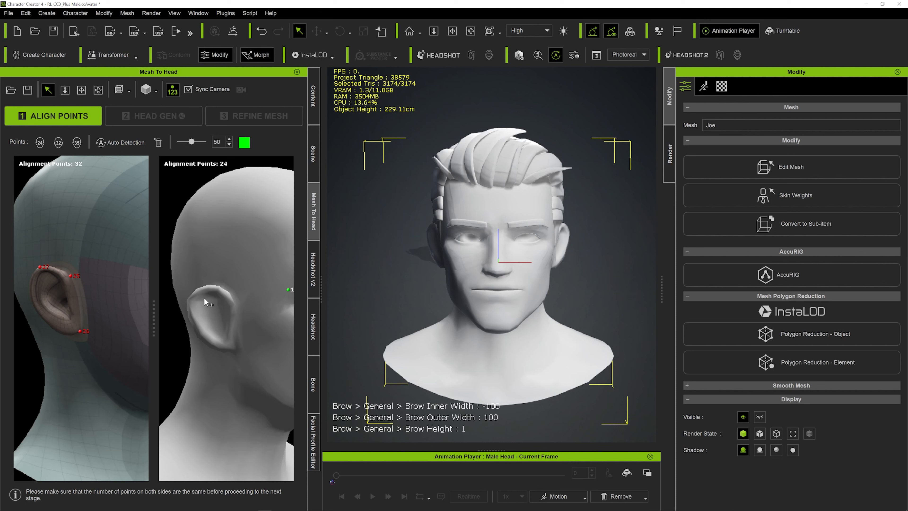
left_click(228, 295)
left_click(230, 344)
left_click(199, 287)
- Place alignment points 28, 29 and 30 on the opposite ear's upper front, lower front and top edge
right_click_drag(269, 347, 138, 364, "alt")
right_click_drag(237, 357, 222, 349, "alt")
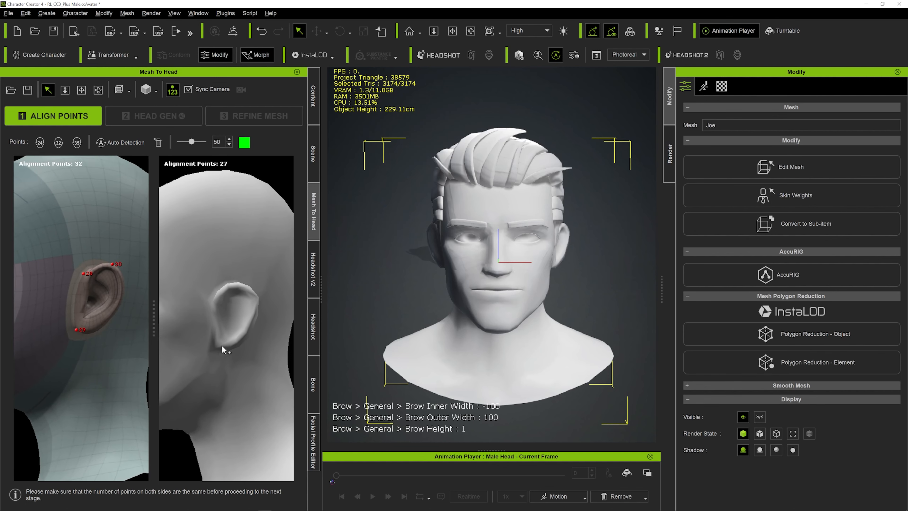
left_click(215, 299)
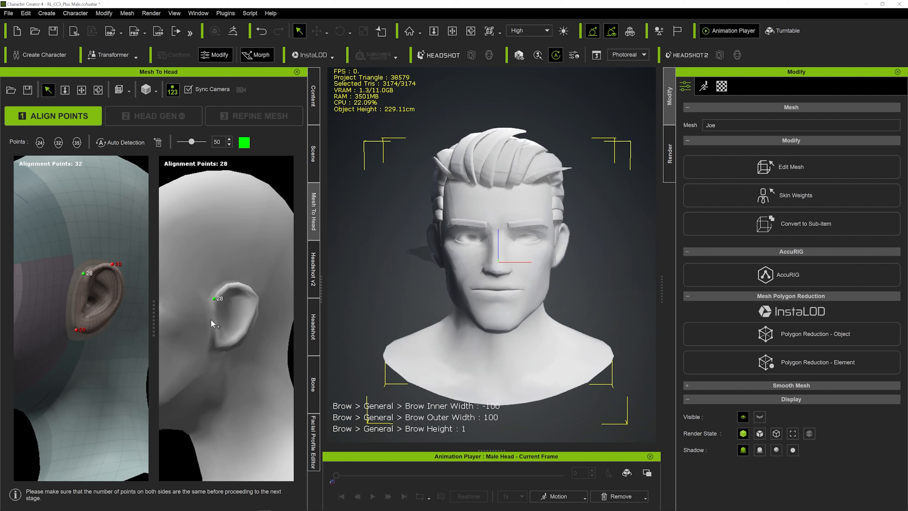
left_click(219, 343)
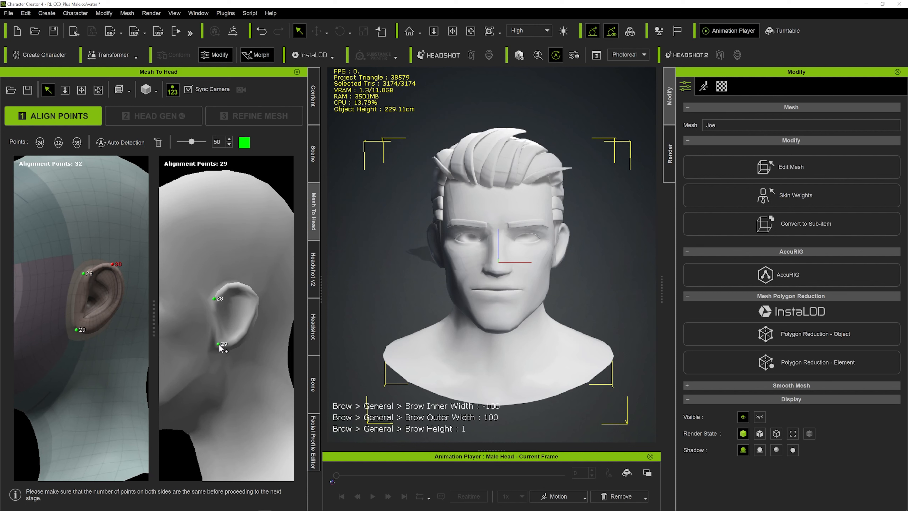
left_click(237, 283)
left_click_drag(237, 283, 245, 284)
- Place alignment point 31 on the crown and point 32 on the back of the custom head
left_click_drag(200, 212, 220, 306, "alt")
middle_click_drag(220, 306, 242, 330, "alt")
left_click_drag(241, 330, 333, 367, "alt")
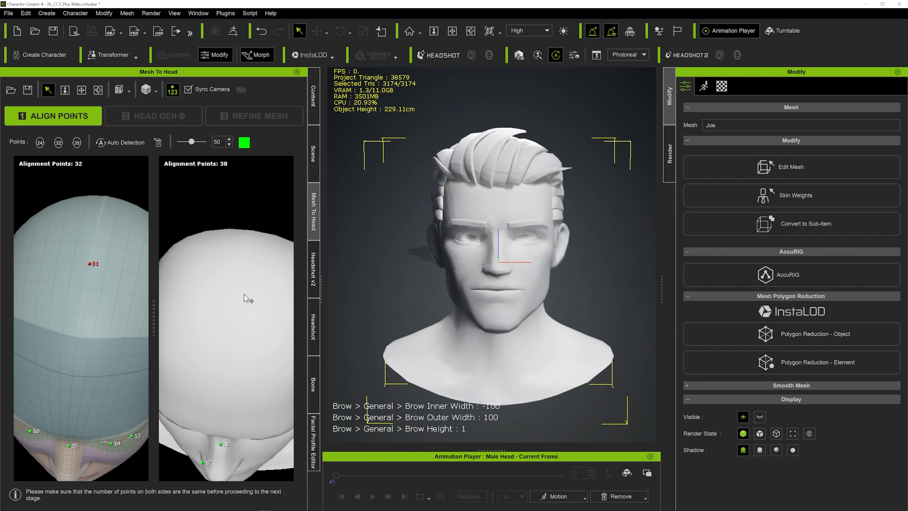
left_click_drag(205, 338, 374, 228, "alt")
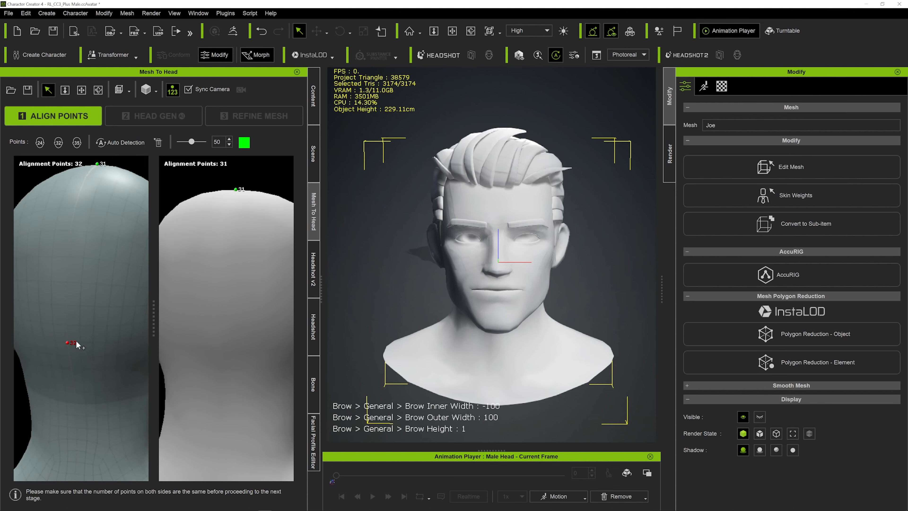
left_click(223, 338)
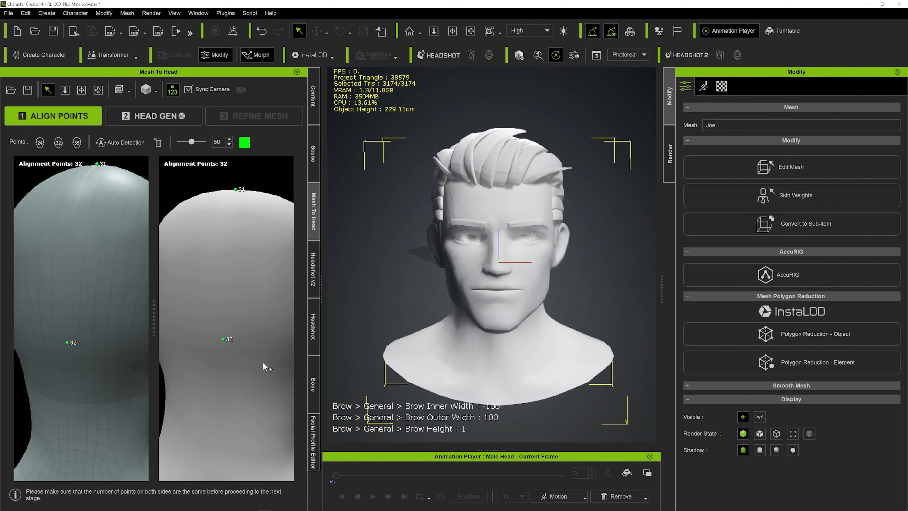
- Check the aligned points from the front, generate the head with Head Gen and inspect the generated mesh
left_click_drag(262, 361, 157, 345, "alt")
scroll(244, 378, "down", 3)
left_click_drag(245, 378, 237, 415, "alt")
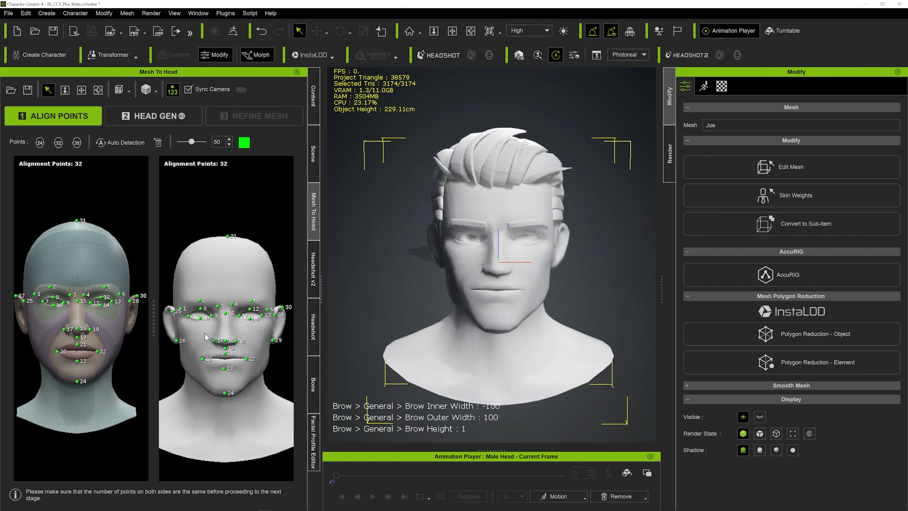
left_click(158, 118)
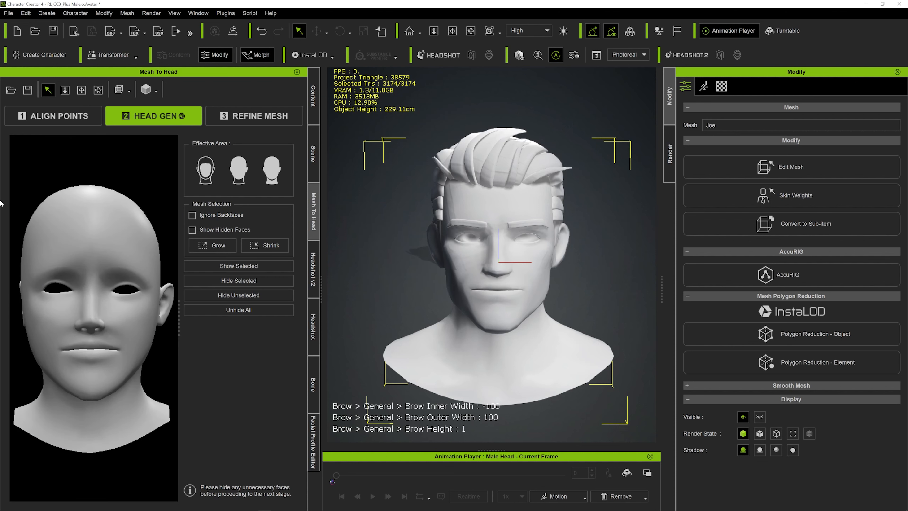
left_click_drag(87, 340, 284, 345)
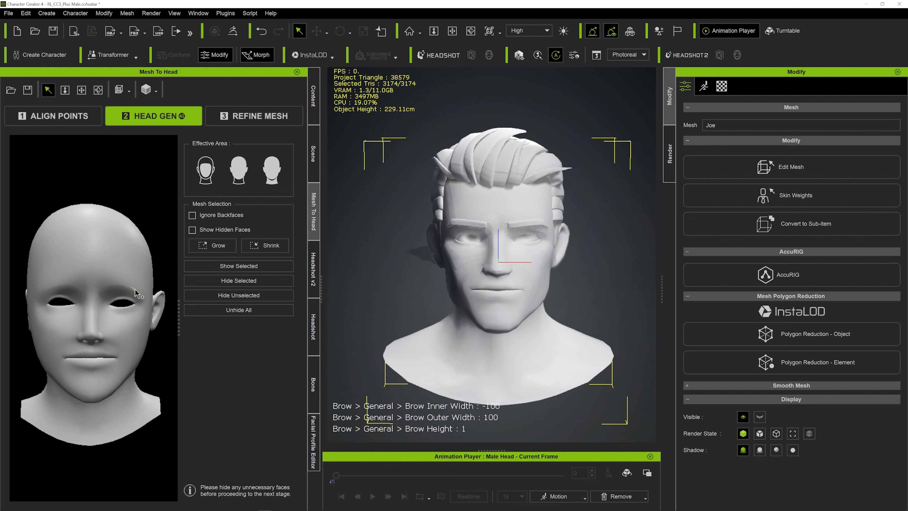
left_click_drag(97, 321, 104, 320, "alt")
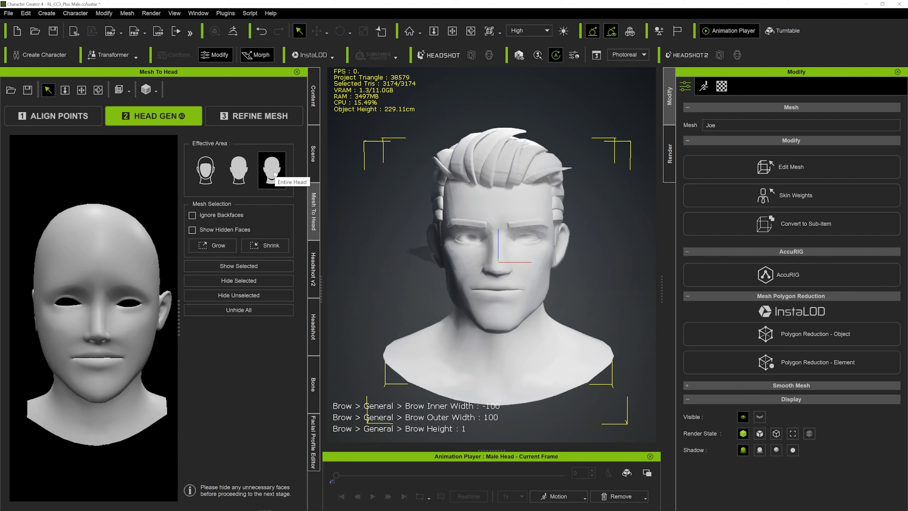
- Compare the smaller head and face effective areas on the generated mesh, and select Entire Head
left_click(241, 173)
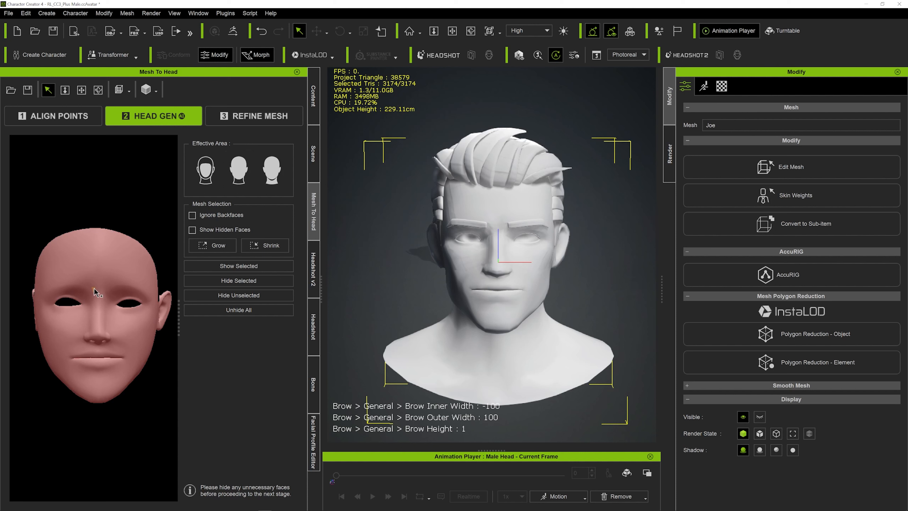
left_click(207, 171)
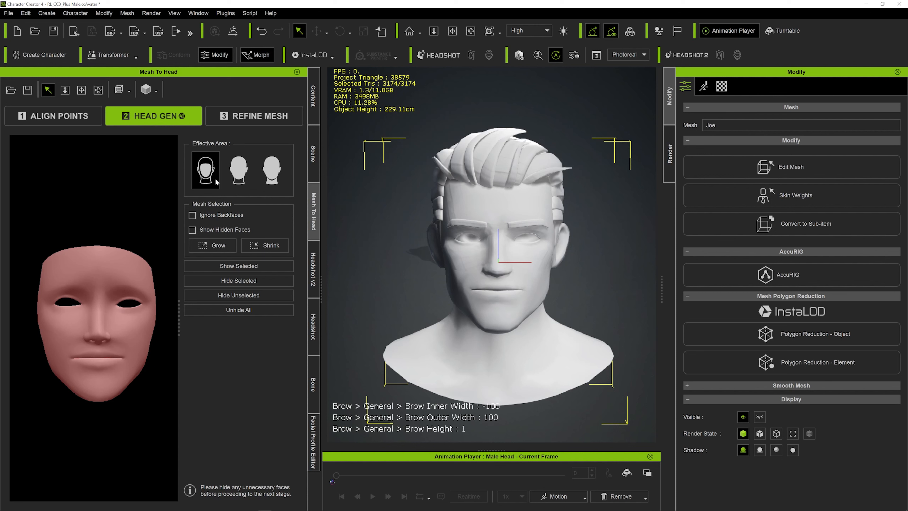
left_click(274, 175)
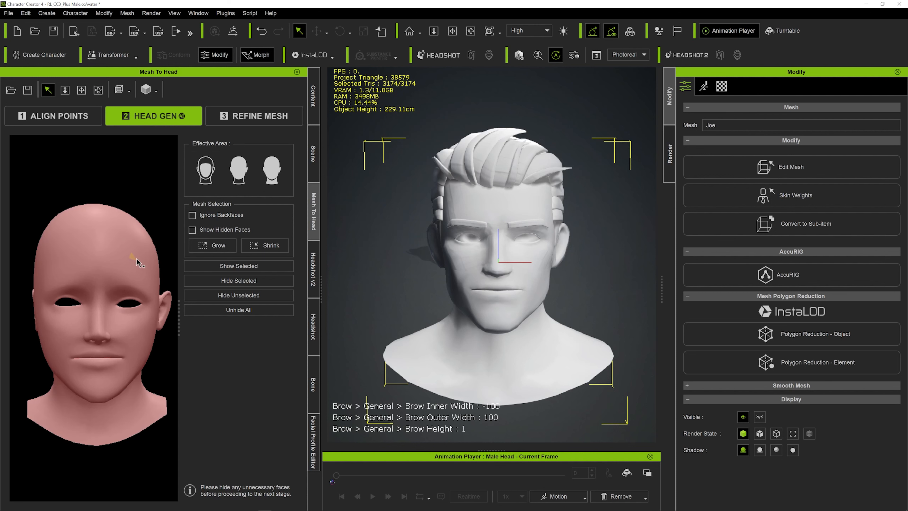
- Proceed to the Refine Mesh stage and examine the generated head's overlay on the source mesh
left_click(255, 115)
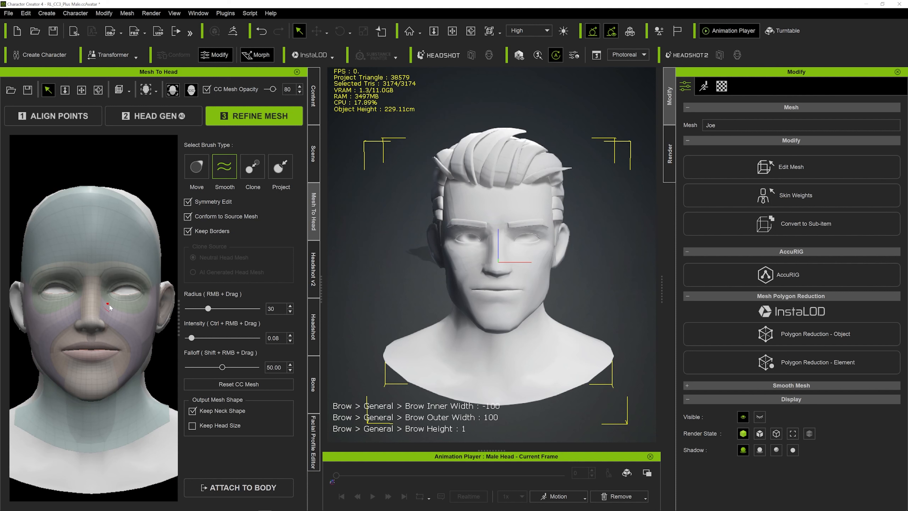
middle_click_drag(107, 321, 120, 318)
mouse_move(121, 318)
left_mouse_down("alt")
mouse_move(91, 319)
mouse_move(117, 323)
left_mouse_up("alt")
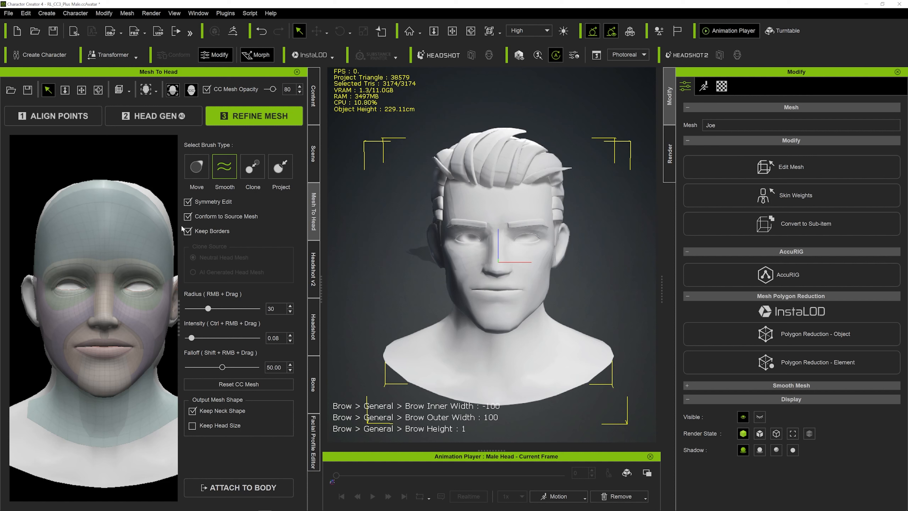
- Try reshaping the side of the nose with the Move brush at radius 15, and undo the strokes
left_click(197, 166)
scroll(143, 274, "up", 5)
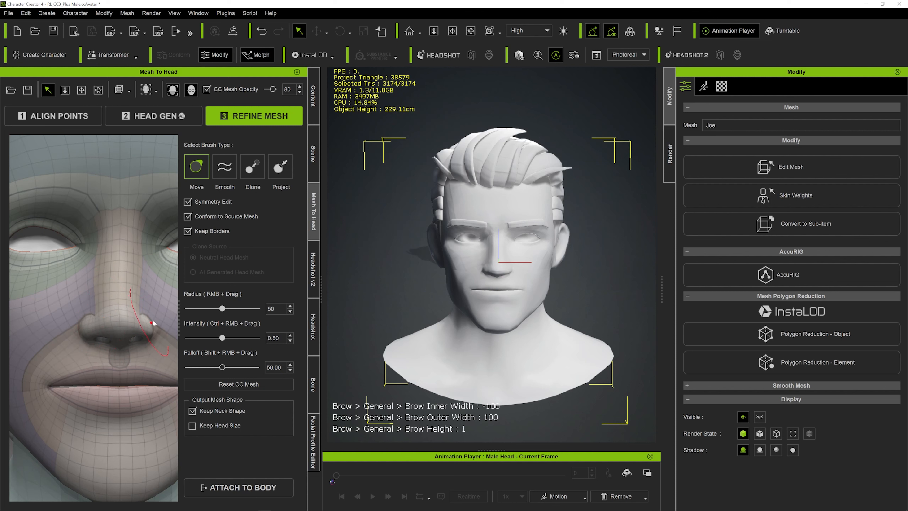
left_click_drag(222, 310, 197, 310)
scroll(129, 327, "up", 2)
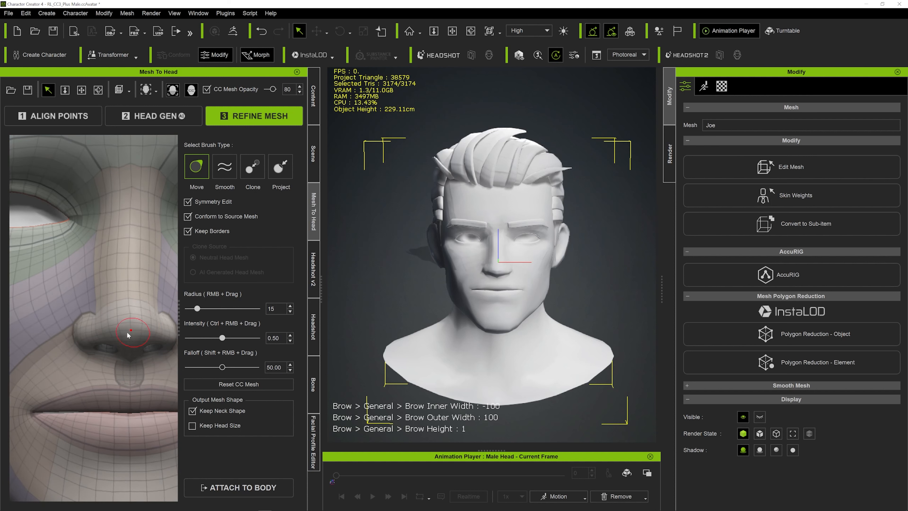
mouse_move(131, 329)
middle_mouse_down()
mouse_move(111, 331)
mouse_move(123, 329)
middle_mouse_up()
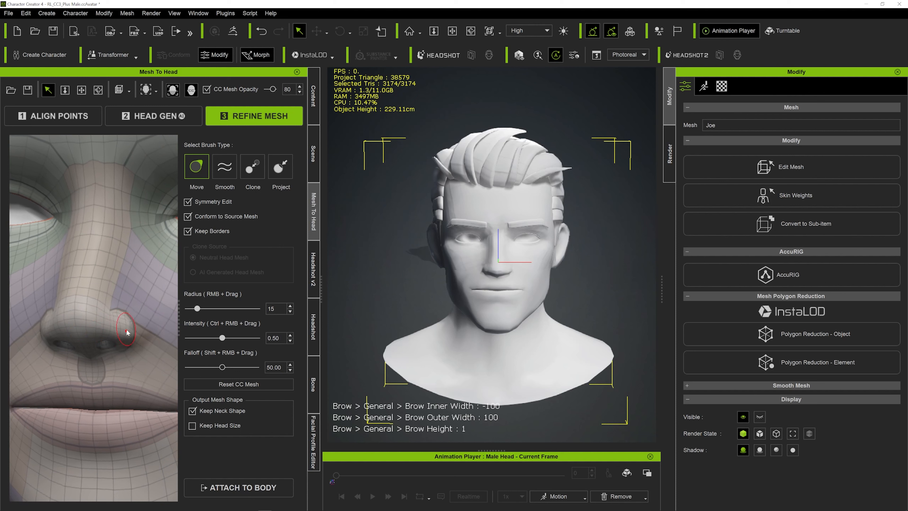
left_click_drag(145, 319, 154, 288)
mouse_move(147, 323)
left_mouse_down()
mouse_move(170, 296)
mouse_move(166, 305)
mouse_move(166, 276)
mouse_move(144, 267)
left_mouse_up()
key("ctrl+z")
key("ctrl+z")
- Try pulling the mouth corner with the Move brush at radius 26, and undo the strokes
scroll(81, 342, "down", 3)
scroll(124, 361, "down", 5)
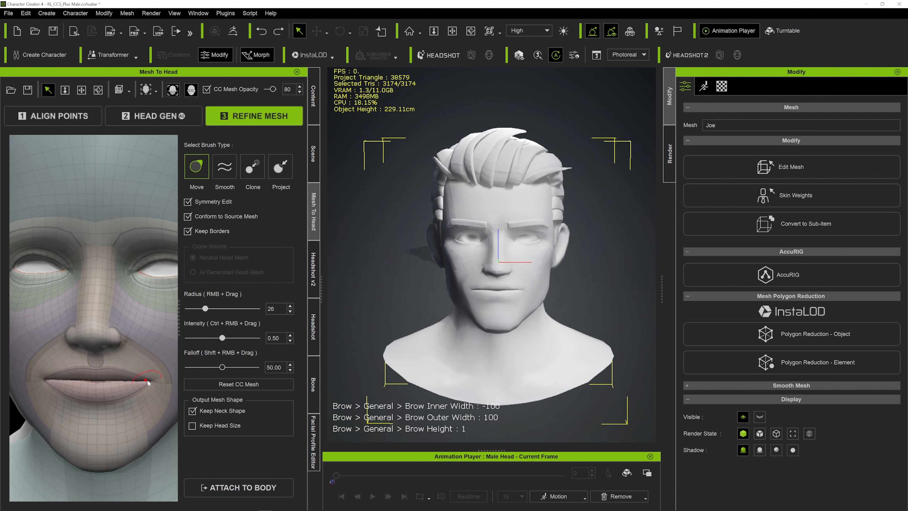
mouse_move(152, 374)
left_mouse_down()
mouse_move(152, 388)
mouse_move(151, 376)
mouse_move(119, 365)
mouse_move(102, 408)
left_mouse_up()
key("ctrl+z")
scroll(72, 376, "up", 1)
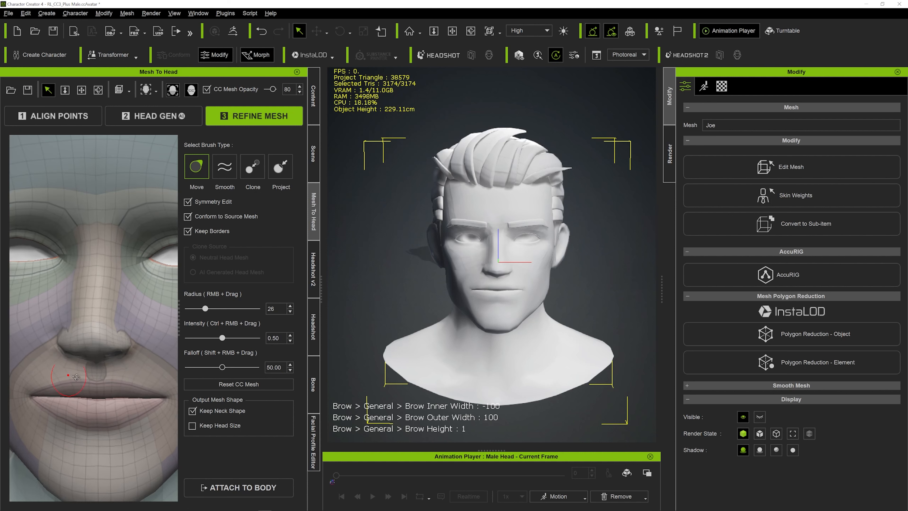
right_click_drag(72, 376, 218, 381, "alt")
key("ctrl+z")
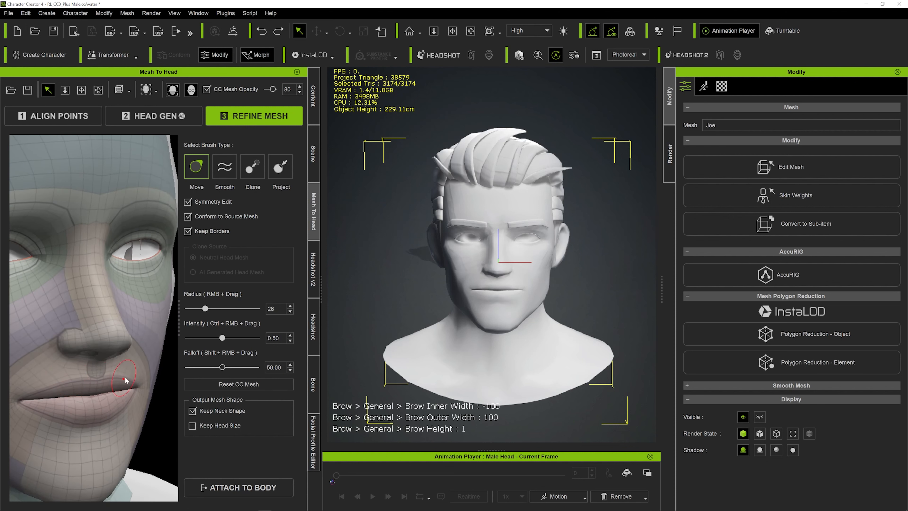
scroll(128, 383, "down", 3)
right_click_drag(128, 383, 80, 376, "alt")
left_click_drag(81, 377, 148, 386, "alt")
right_click_drag(149, 385, 199, 366, "alt")
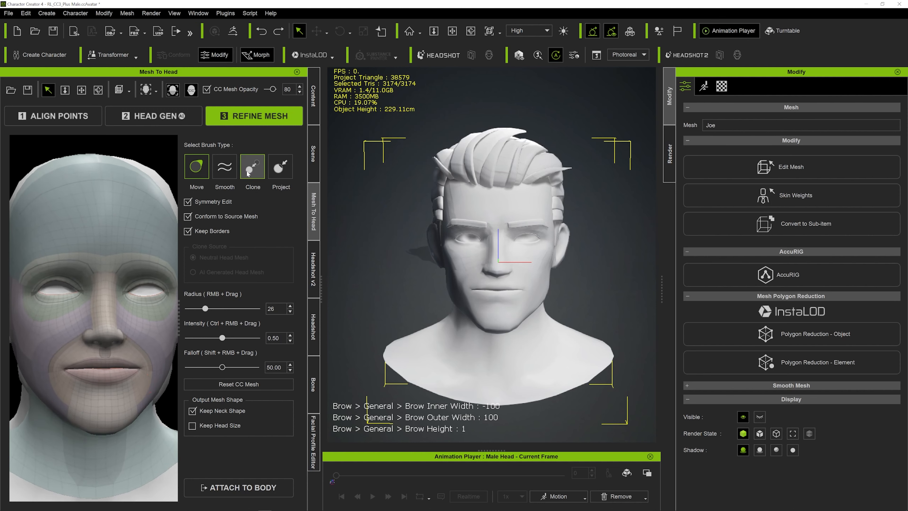
- Try softening the nose and cheek with the Smooth brush, and undo the smoothing
left_click(219, 173)
scroll(105, 334, "up", 5)
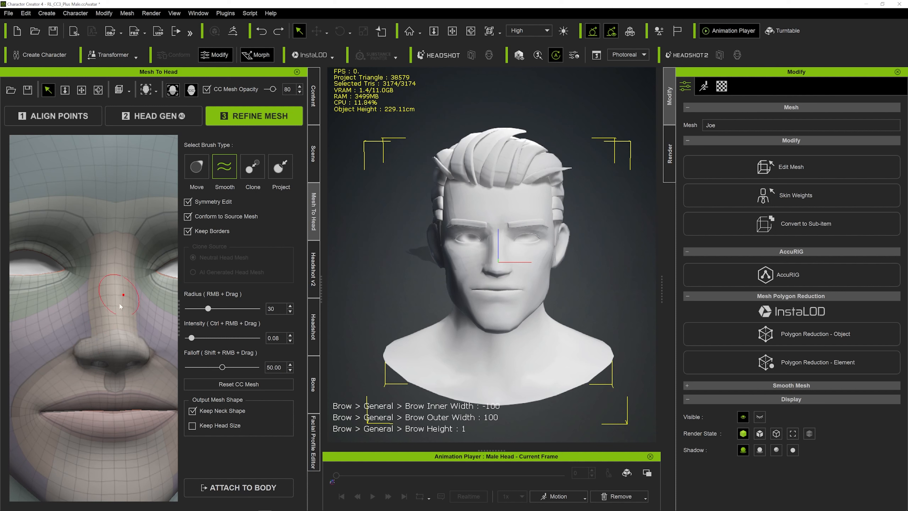
mouse_move(143, 357)
left_mouse_down()
mouse_move(125, 352)
mouse_move(113, 365)
left_mouse_up()
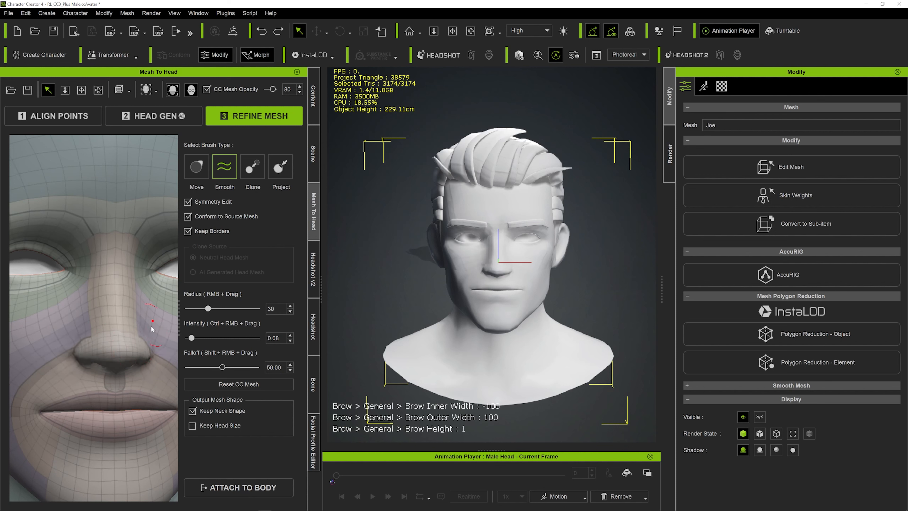
left_click_drag(153, 325, 155, 342)
scroll(133, 355, "down", 5)
key("ctrl+z")
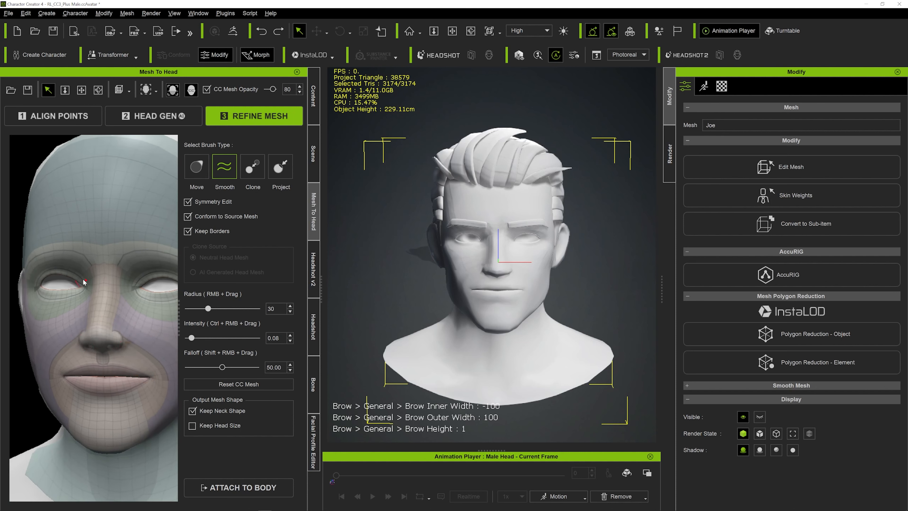
- Try the Clone brush on the nose with Neutral Head Mesh as the source, and undo the stroke
left_click(252, 166)
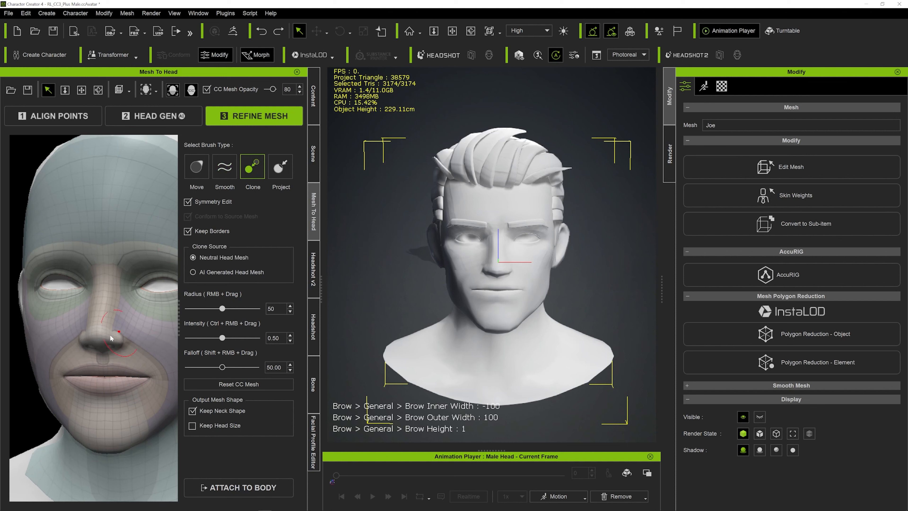
mouse_move(112, 338)
left_mouse_down()
mouse_move(79, 339)
mouse_move(96, 337)
left_mouse_up()
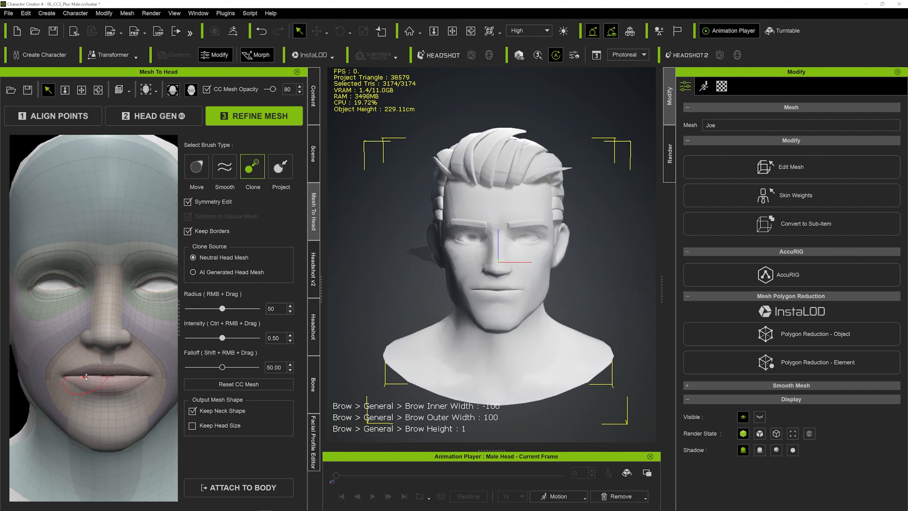
scroll(127, 381, "down", 3)
scroll(116, 322, "up", 2)
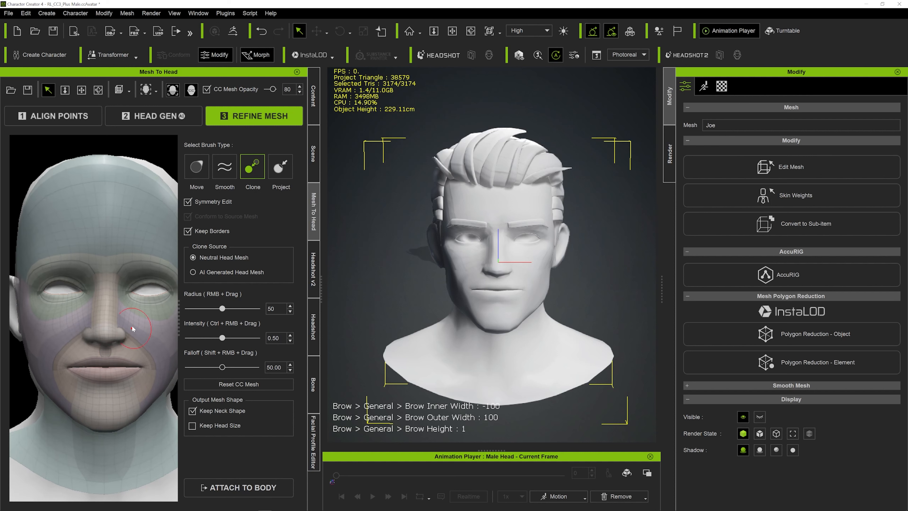
key("ctrl+z")
- Choose the Project brush, set its radius to 71 and inspect the refined face against the source head
left_click(282, 169)
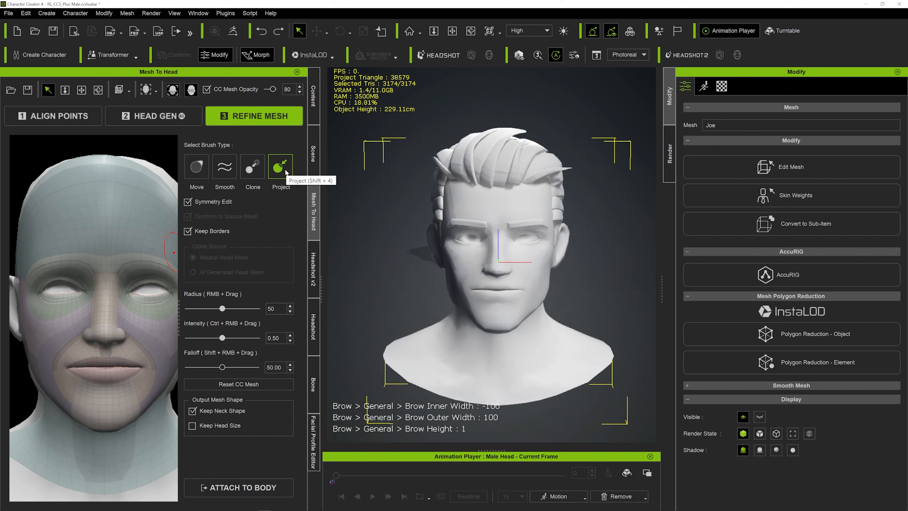
scroll(163, 301, "down", 2)
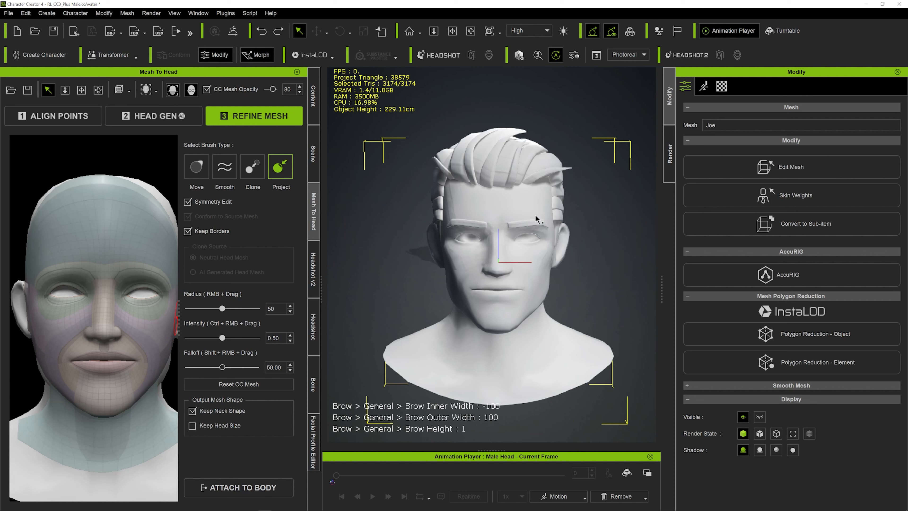
scroll(135, 342, "up", 5)
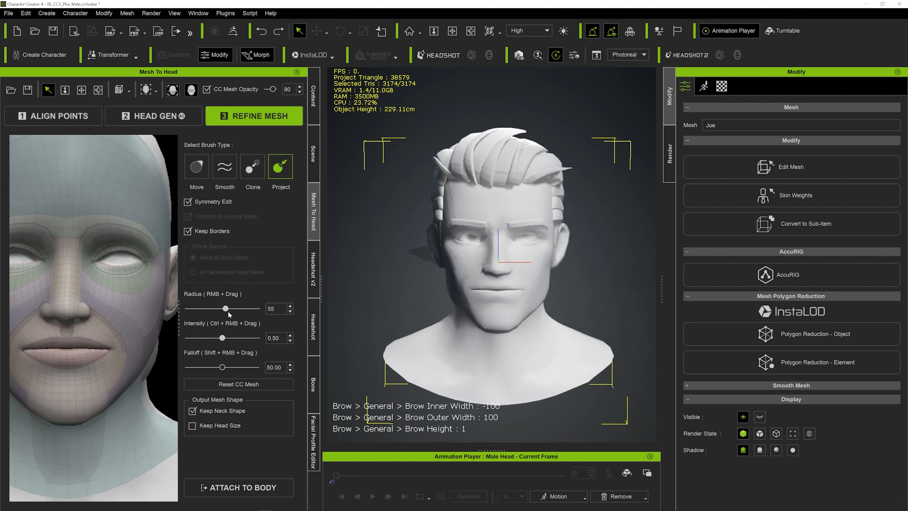
mouse_move(125, 330)
middle_mouse_down()
mouse_move(138, 328)
mouse_move(128, 334)
middle_mouse_up()
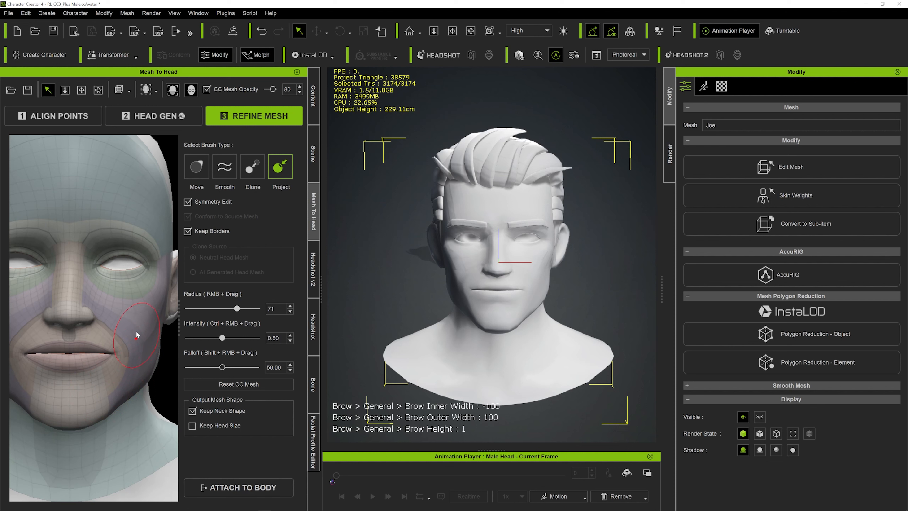
scroll(97, 314, "down", 5)
scroll(96, 315, "up", 2)
mouse_move(97, 314)
left_mouse_down("alt")
mouse_move(119, 348)
mouse_move(67, 341)
left_mouse_up("alt")
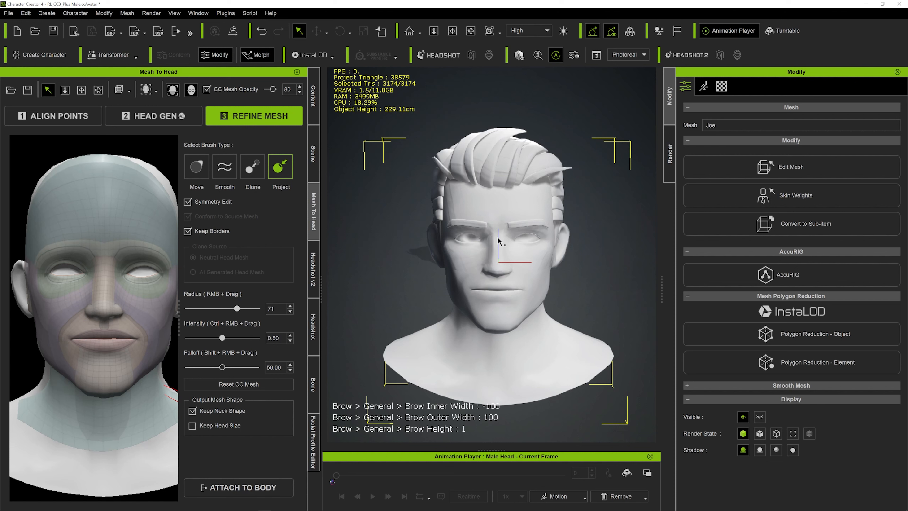
scroll(142, 270, "down", 1)
scroll(142, 272, "down", 1)
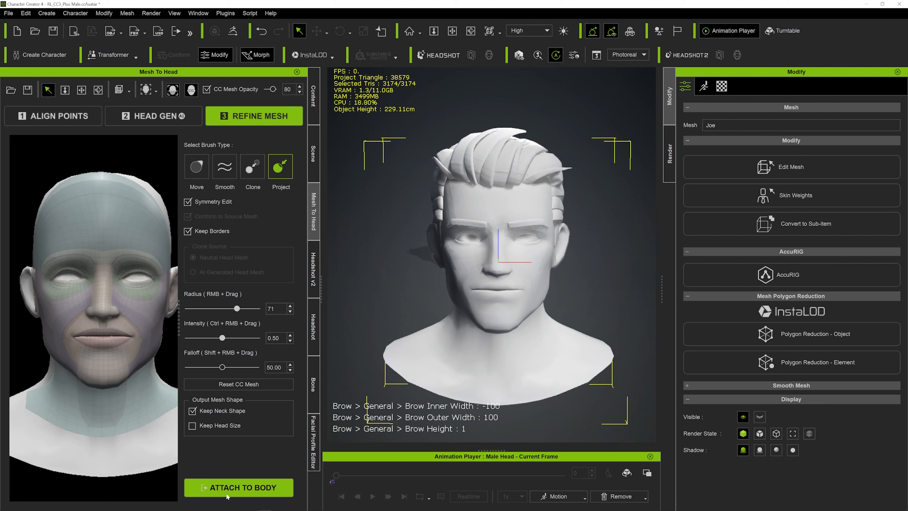
- Attach the head to a Male body, generating it with Textureless diffuse, normal from the source mesh and texture mask Type 1
left_click(242, 487)
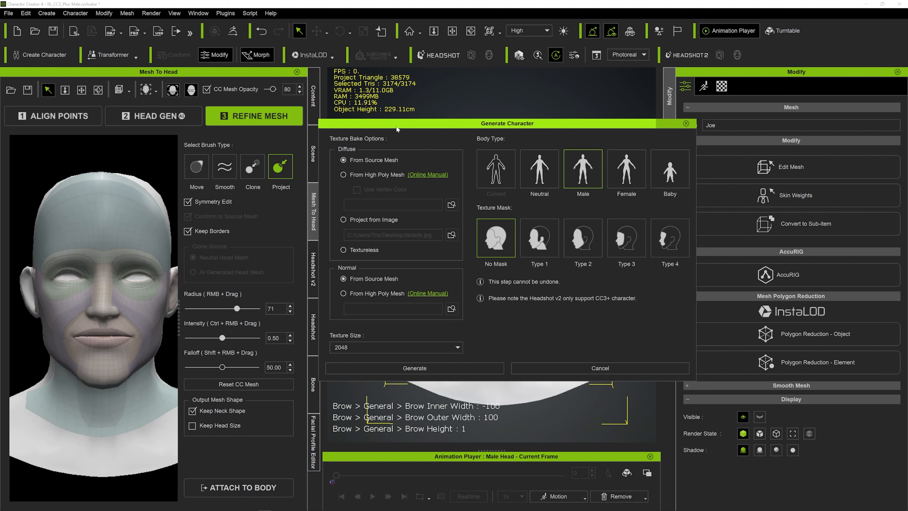
left_click_drag(396, 125, 696, 150)
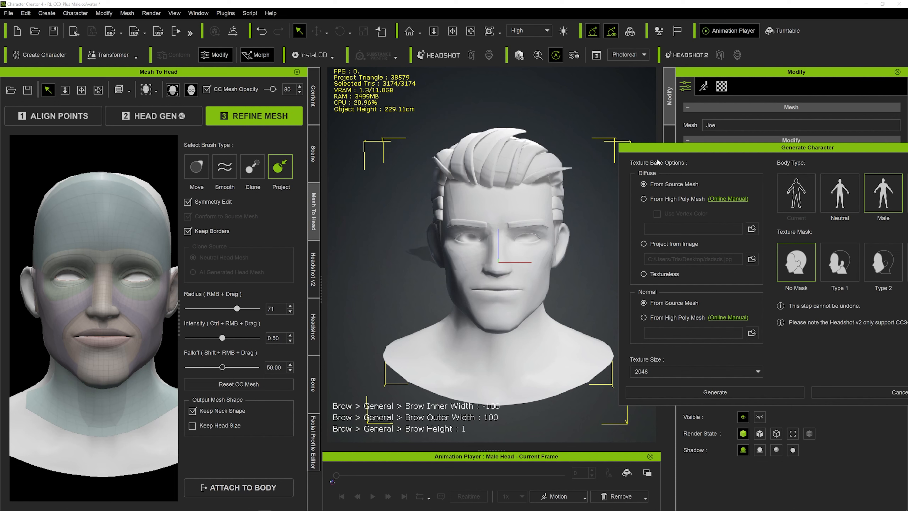
left_click_drag(674, 147, 634, 89)
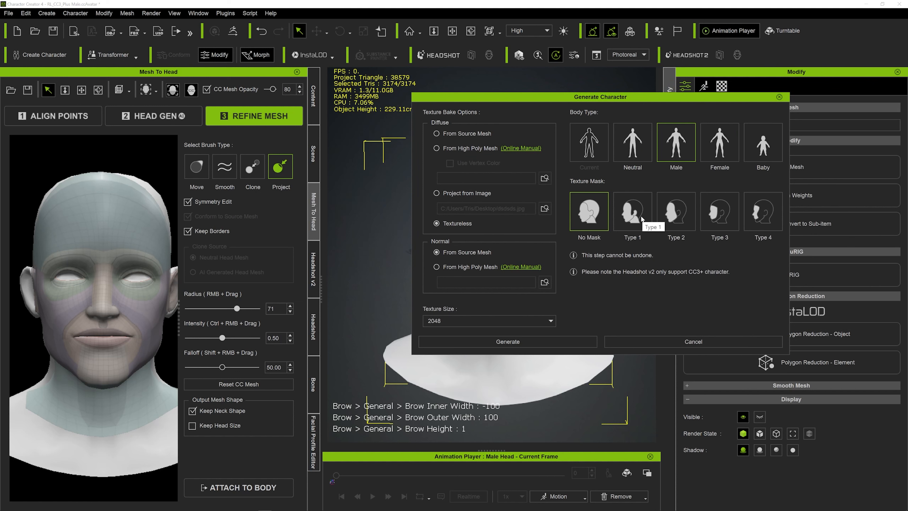
left_click(630, 219)
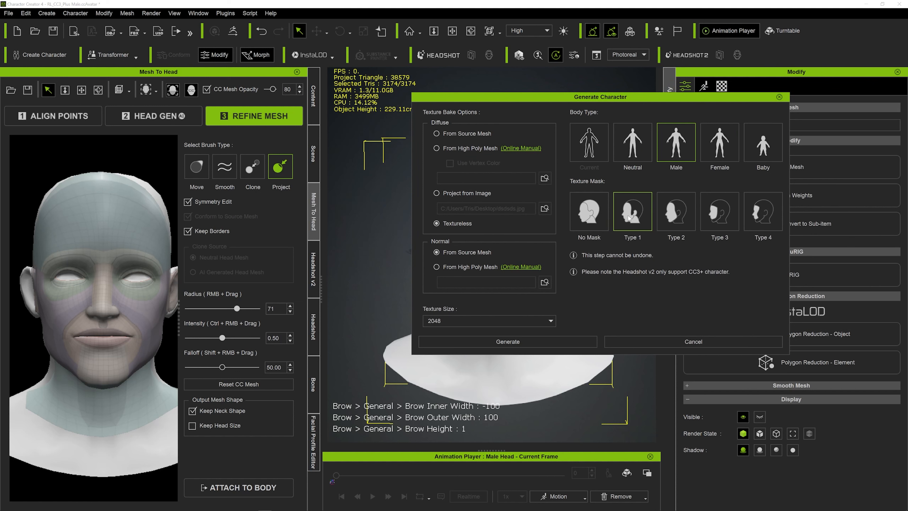
left_click(512, 342)
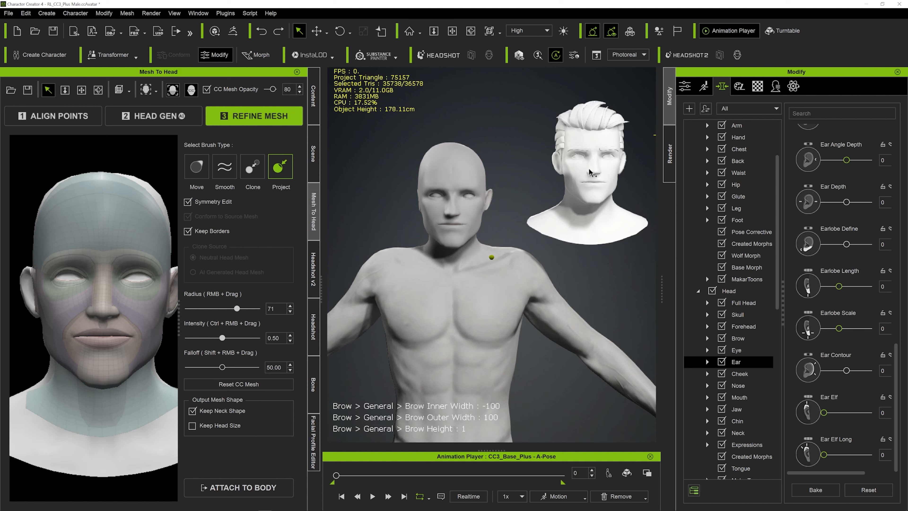
- Compare the generated character's head with the original stylized bust and the refined mesh
scroll(457, 239, "up", 5)
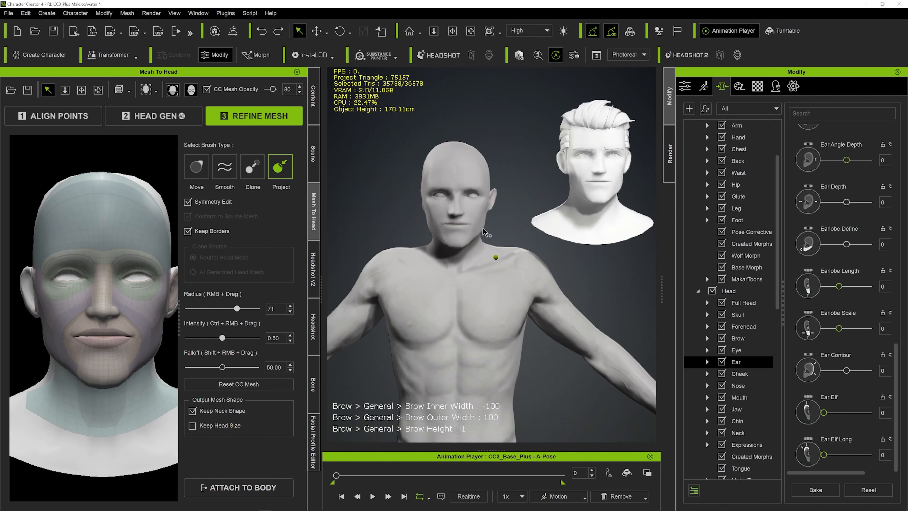
right_click_drag(445, 224, 536, 239)
right_click_drag(564, 182, 492, 171)
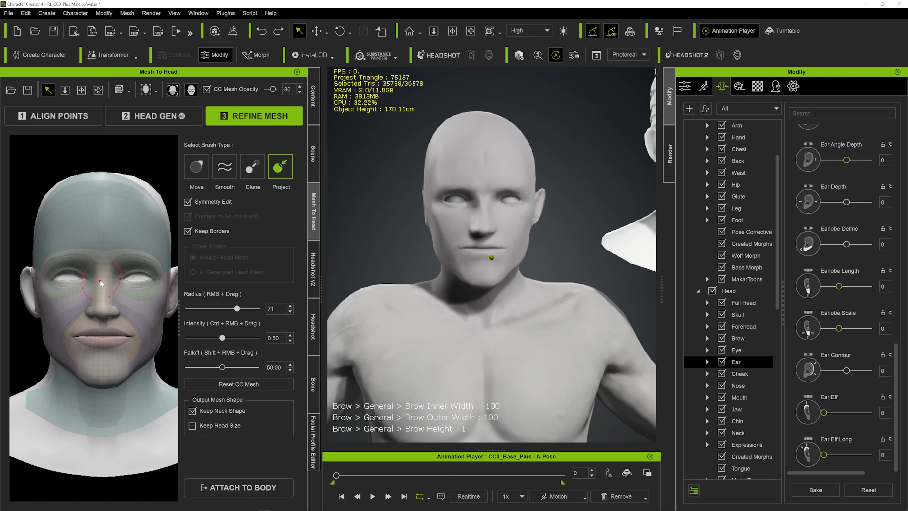
scroll(95, 318, "down", 1)
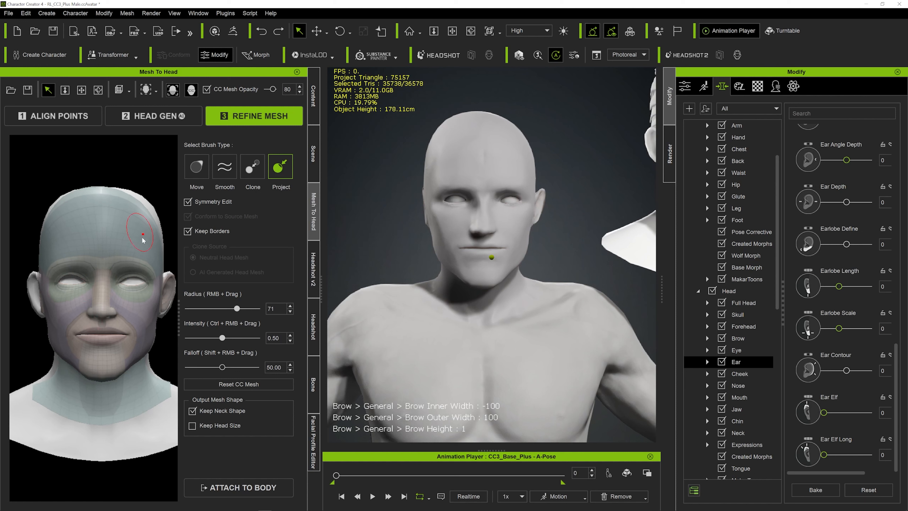
- Return to the Align Points stage and fine-tune points 25 and 27 on the custom head's ear
left_click(55, 117)
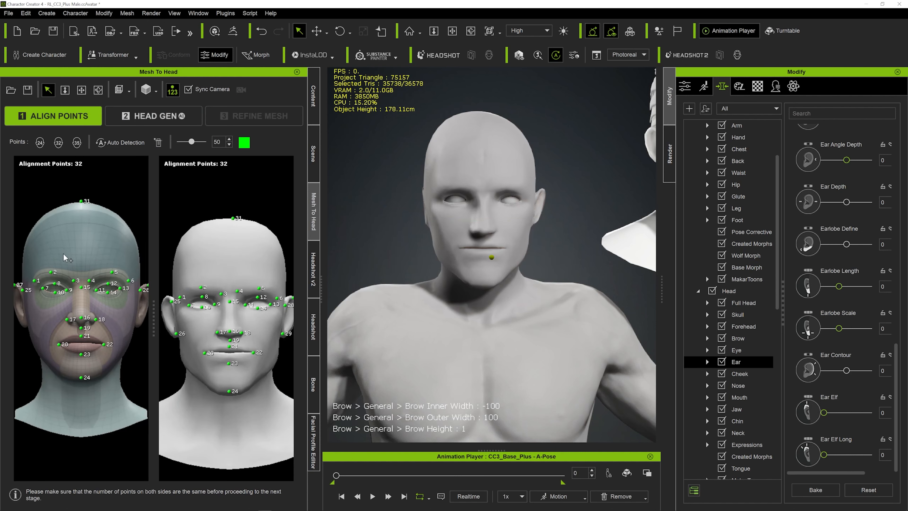
right_click_drag(226, 334, 270, 339, "alt")
scroll(201, 335, "up", 5)
left_click_drag(191, 332, 261, 340, "alt")
scroll(243, 340, "up", 6)
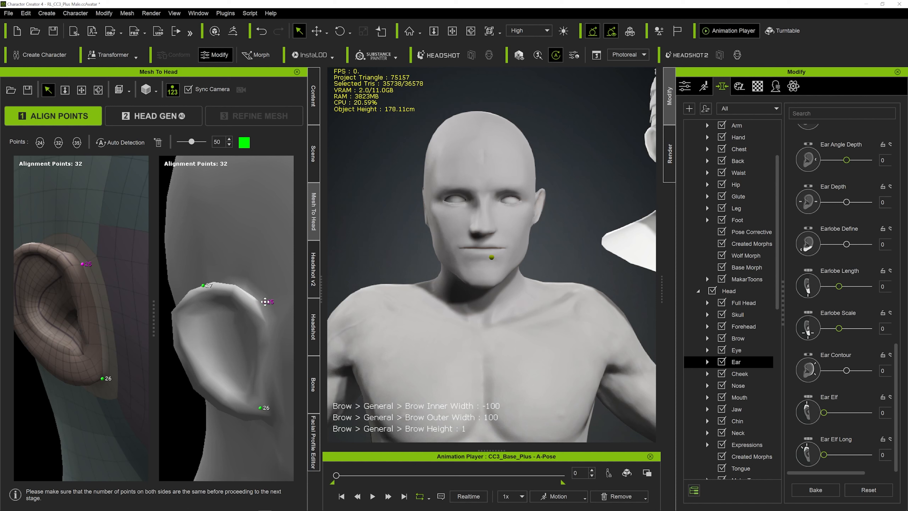
left_click_drag(196, 311, 220, 316, "alt")
right_click_drag(220, 316, 238, 318, "alt")
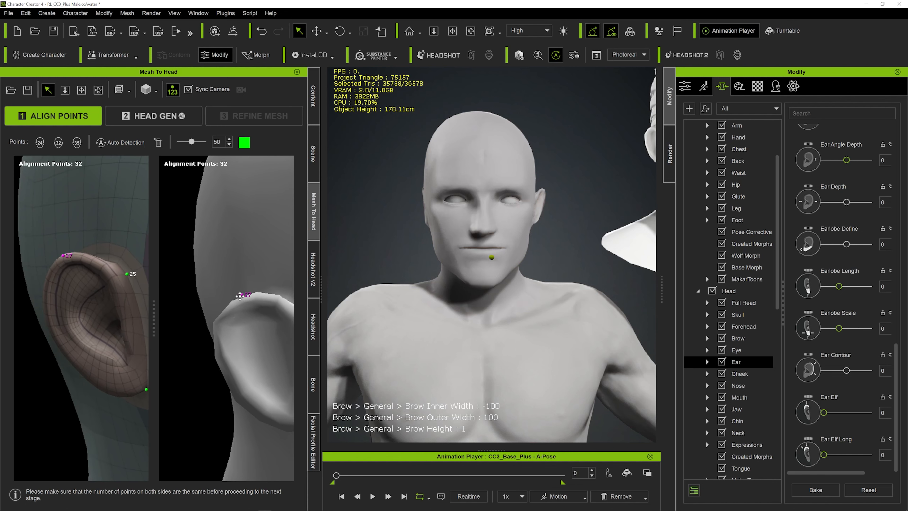
left_click_drag(242, 295, 243, 299)
- Reposition alignment point 26 at the lower front edge where the custom head's earlobe meets the jaw
left_click_drag(253, 344, 191, 305, "alt")
left_click_drag(239, 376, 249, 386)
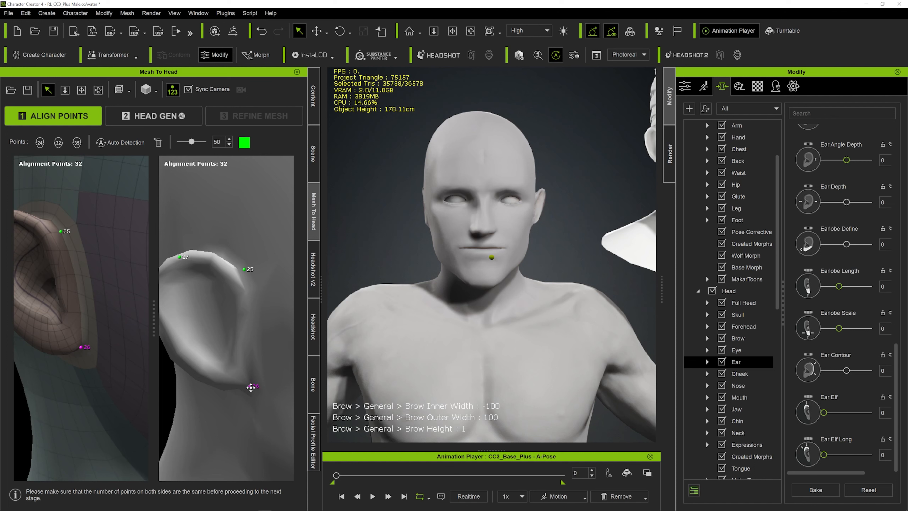
left_click_drag(251, 387, 248, 388)
- Move alignment point 28 slightly higher on the upper front edge of the custom head's opposite ear
scroll(252, 366, "down", 5)
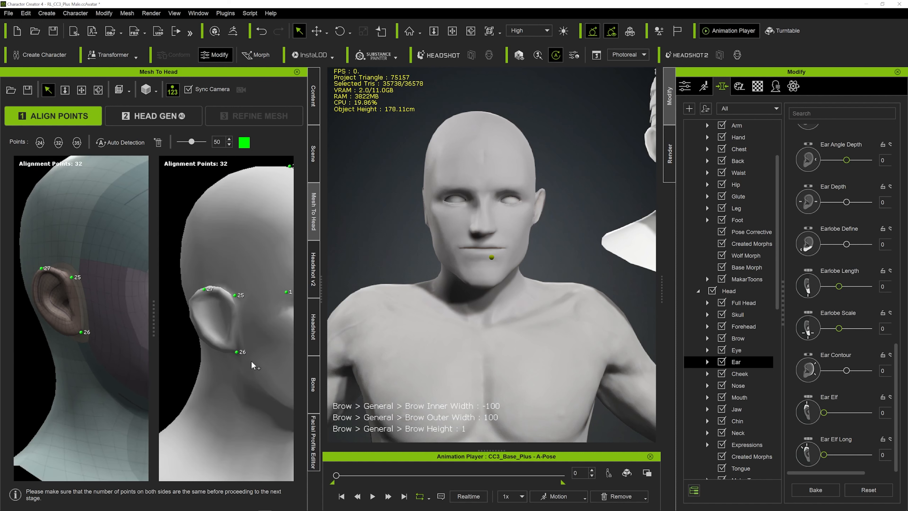
left_click_drag(288, 361, 67, 370, "alt")
left_click_drag(248, 383, 105, 382, "alt")
left_click_drag(233, 375, 211, 377, "alt")
scroll(213, 376, "up", 2)
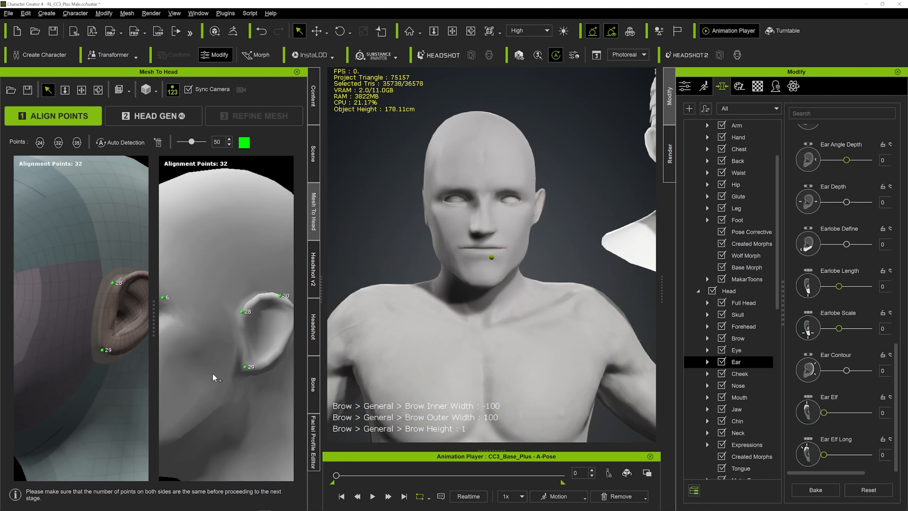
scroll(211, 377, "up", 2)
scroll(211, 376, "up", 1)
scroll(219, 363, "up", 1)
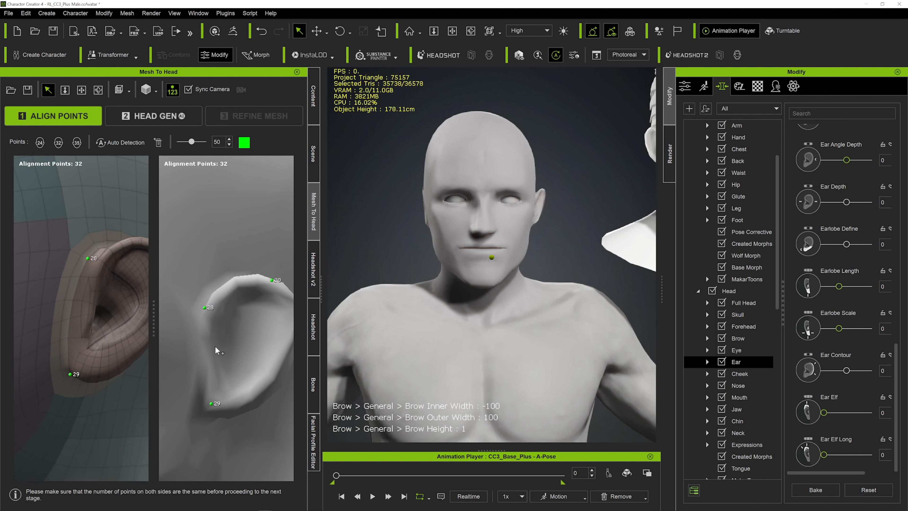
left_click_drag(204, 307, 206, 294)
- Fine-tune point 30 at the top of that ear and point 29 at the lower front of its earlobe
left_click_drag(259, 306, 222, 280, "alt")
left_click(228, 285)
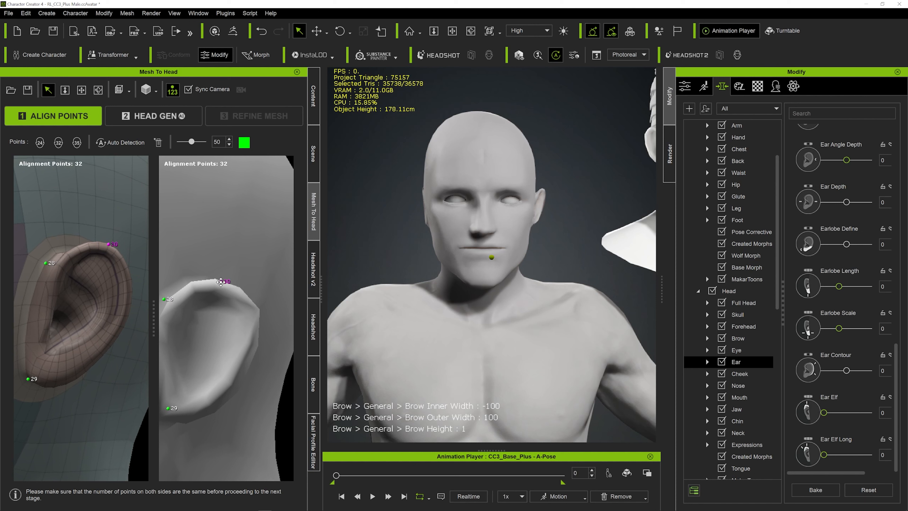
middle_click_drag(206, 339, 239, 265)
left_click_drag(214, 329, 268, 316)
left_click(210, 347)
- Regenerate the head from the adjusted alignment points and proceed to mesh refinement with the Project brush
scroll(201, 314, "down", 10)
scroll(192, 339, "down", 3)
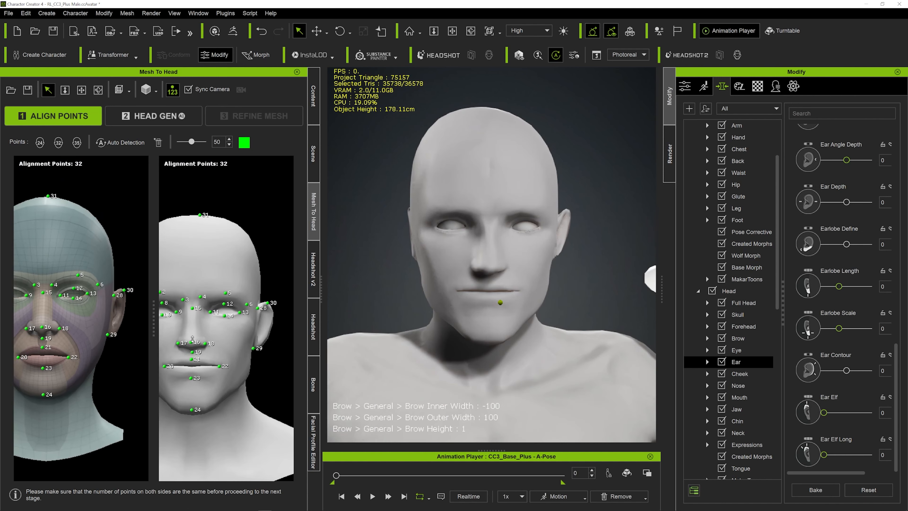
middle_click_drag(183, 380, 208, 360)
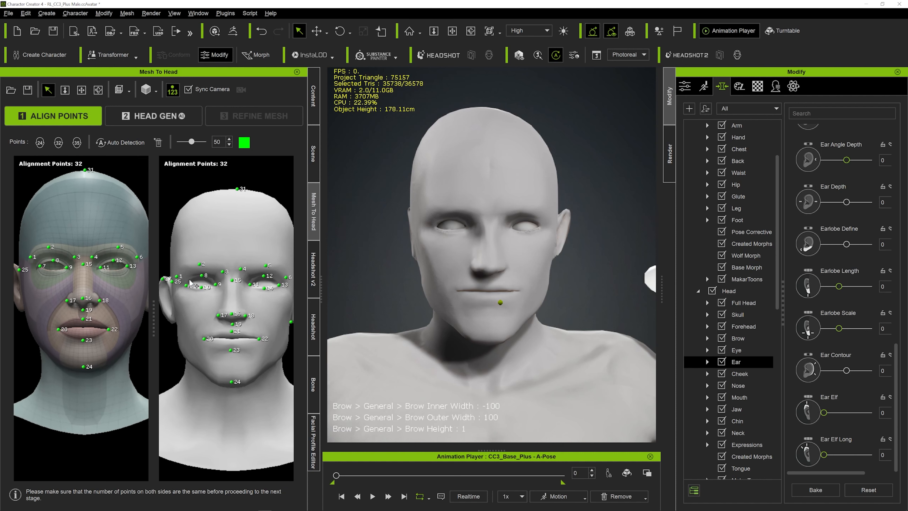
left_click(153, 118)
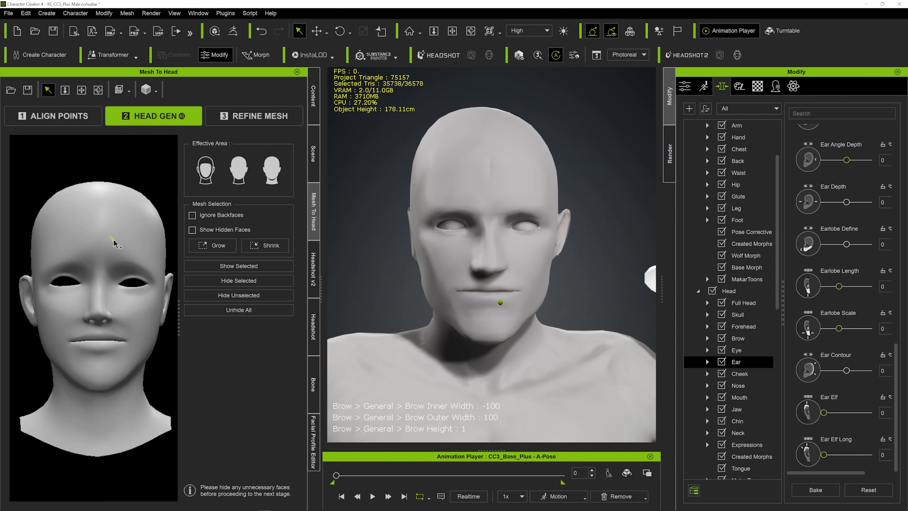
left_click(248, 120)
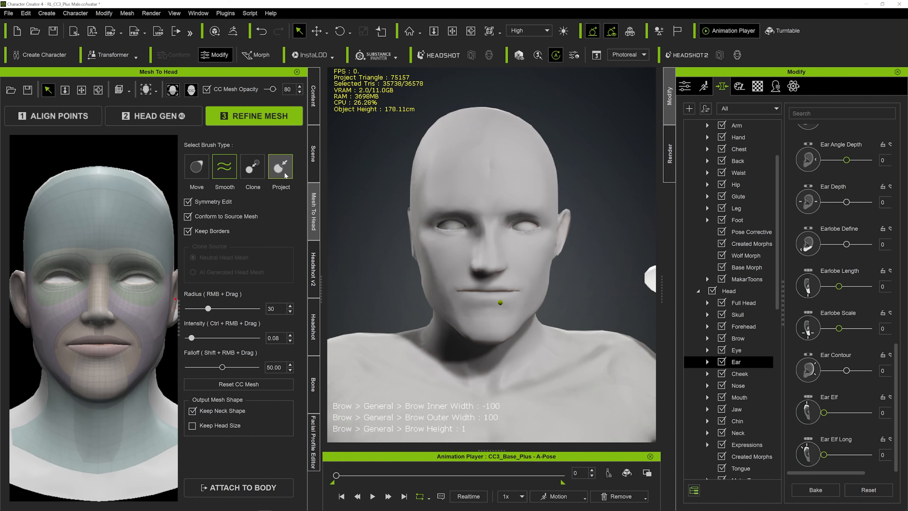
left_click(287, 170)
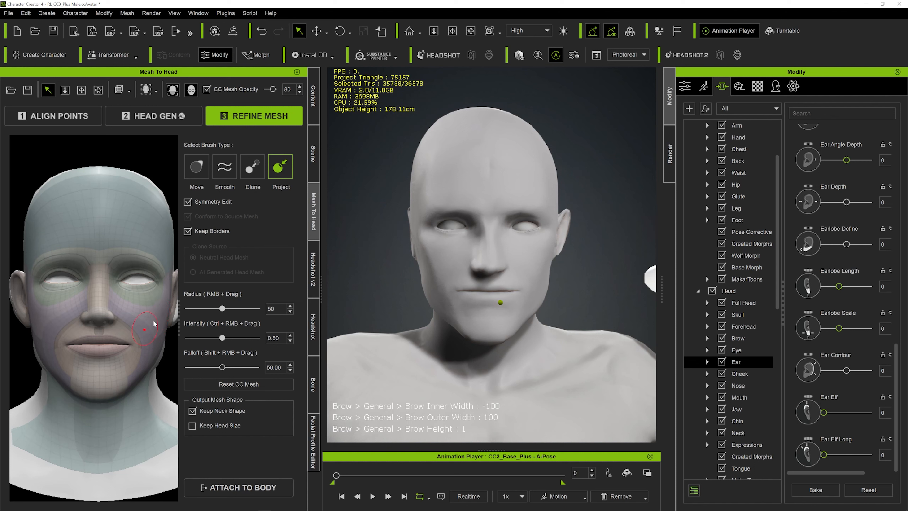
scroll(119, 329, "down", 1)
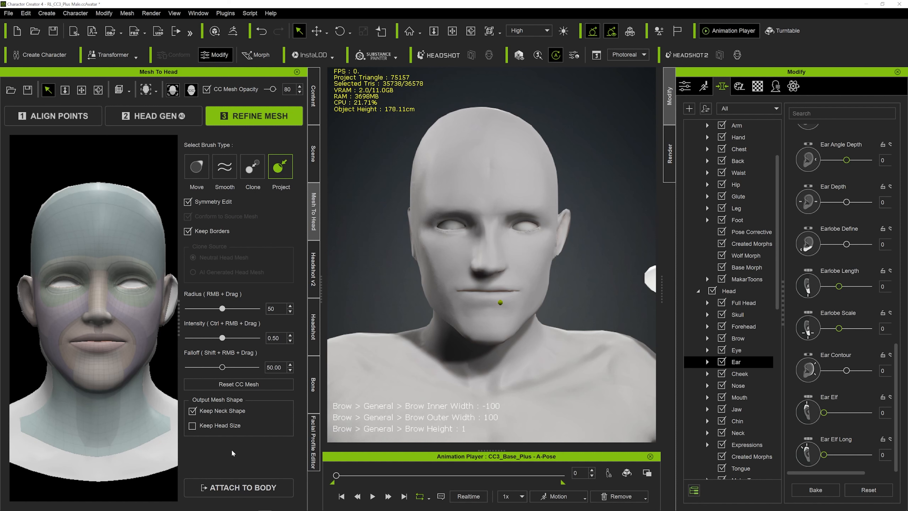
- Generate a new Male character from the realigned head, using Textureless diffuse, source-mesh normals, texture mask Type 1 and texture size 2048
left_click(240, 486)
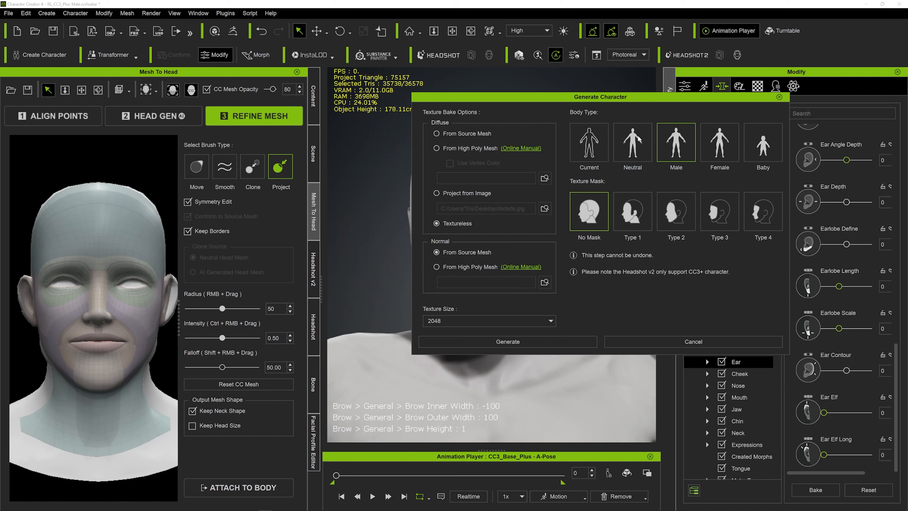
left_click(632, 214)
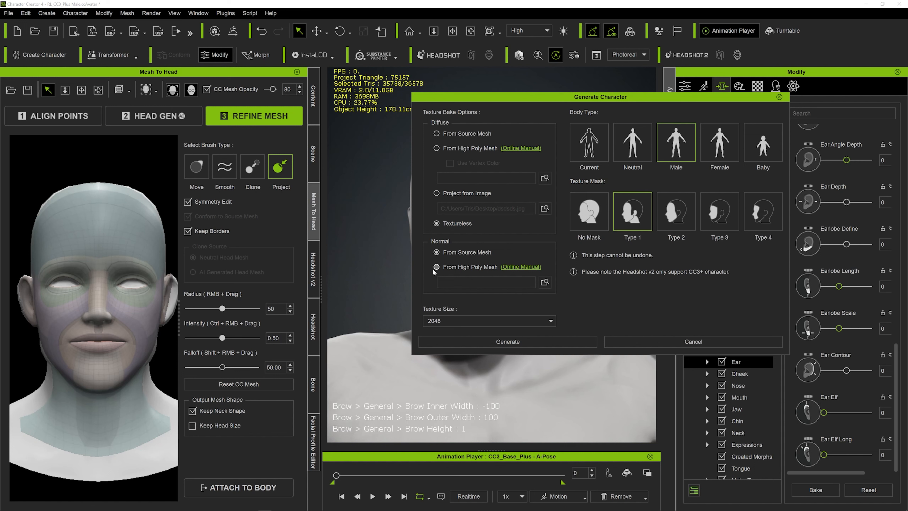
left_click(512, 343)
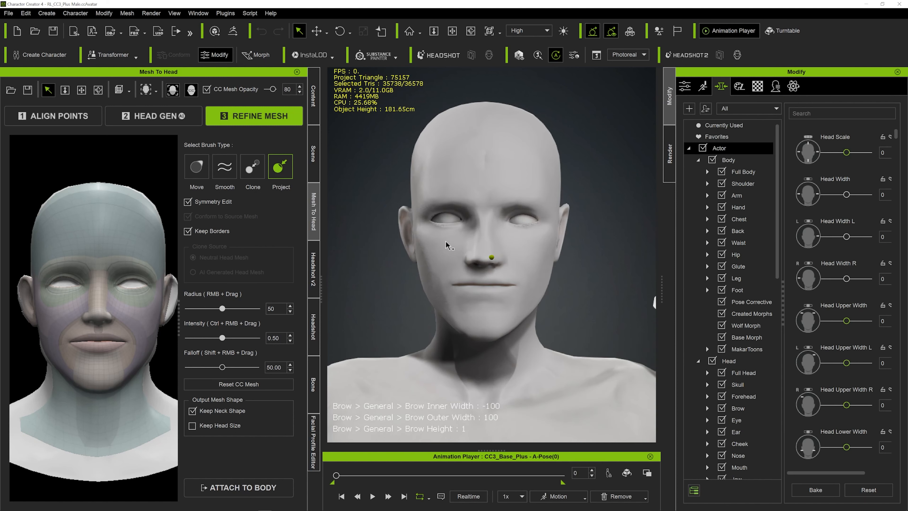
- Compare the newly generated head with the original stylized bust from several angles
right_click_drag(429, 234, 527, 246)
scroll(485, 271, "down", 6)
right_click_drag(601, 232, 616, 233)
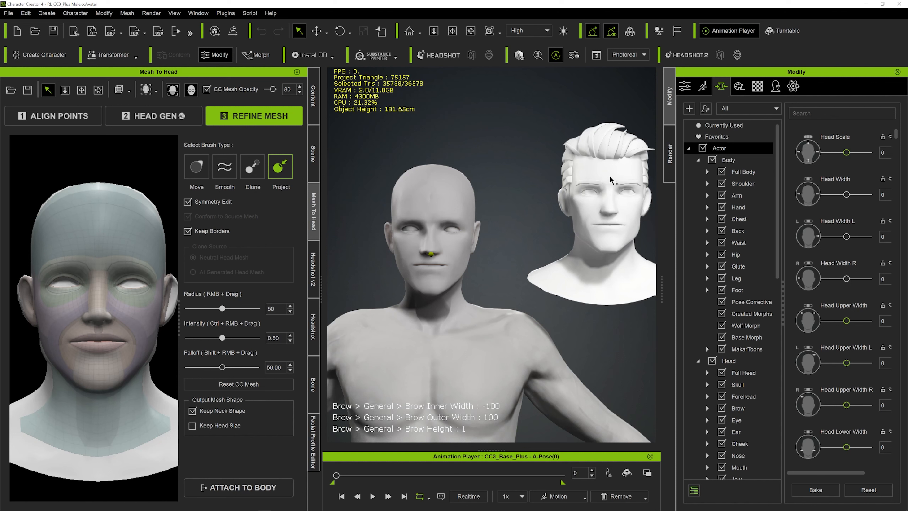
middle_click_drag(407, 301, 515, 267)
scroll(497, 278, "up", 3)
scroll(472, 256, "up", 2)
scroll(515, 268, "up", 1)
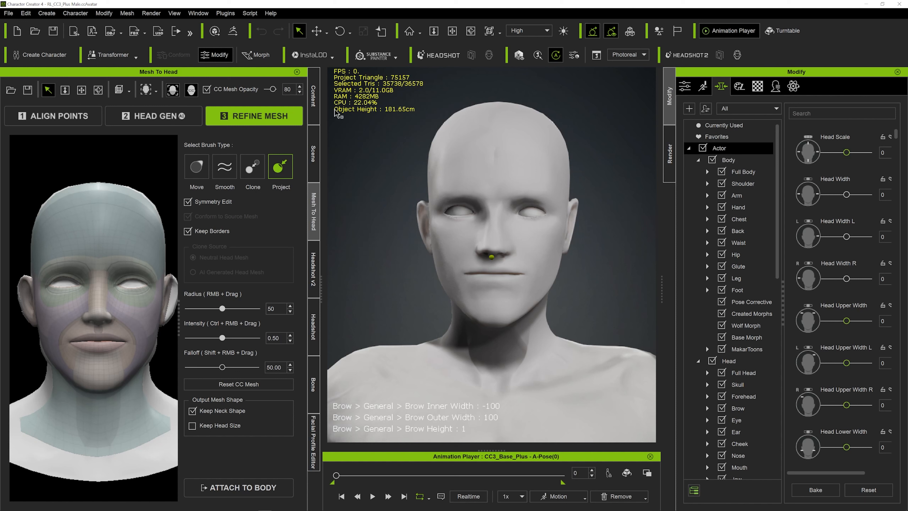
- Apply the Brian Skin Preset from the MakarToons - The Dudes pack with material settings, shader textures and shader parameters
left_click(314, 104)
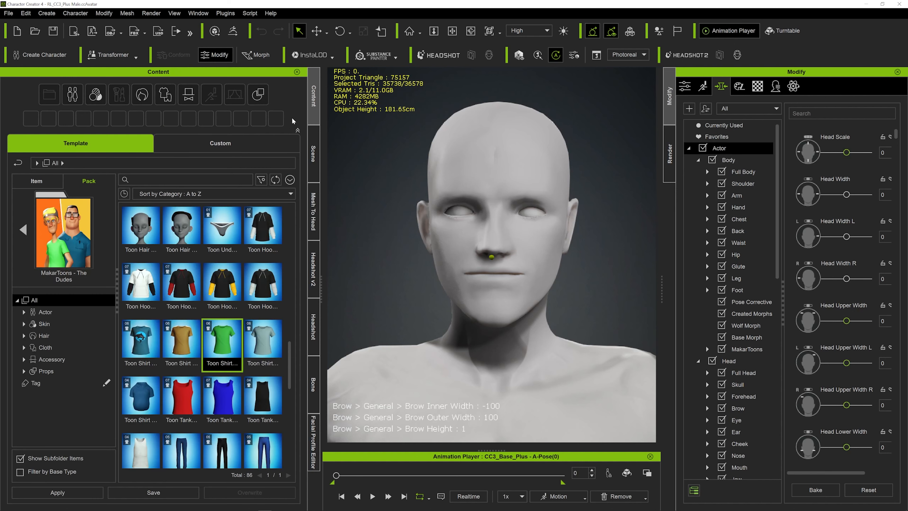
left_click(23, 229)
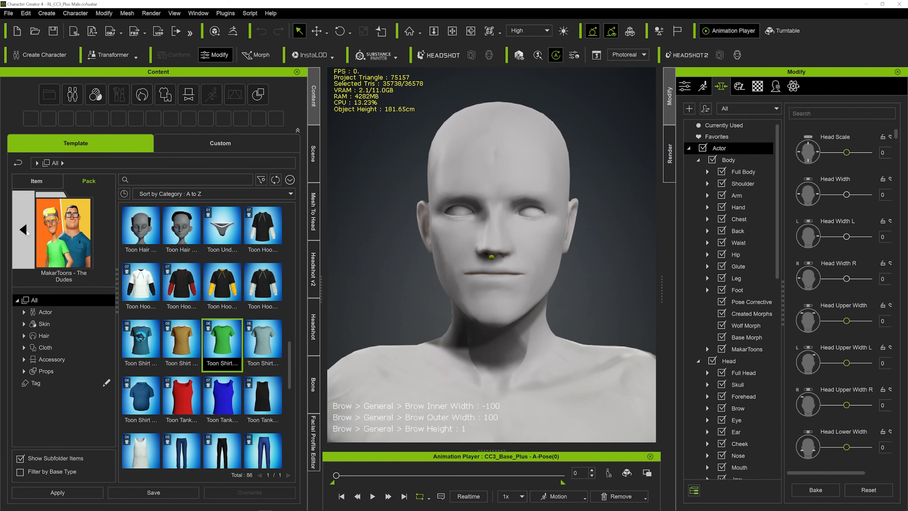
left_click(44, 235)
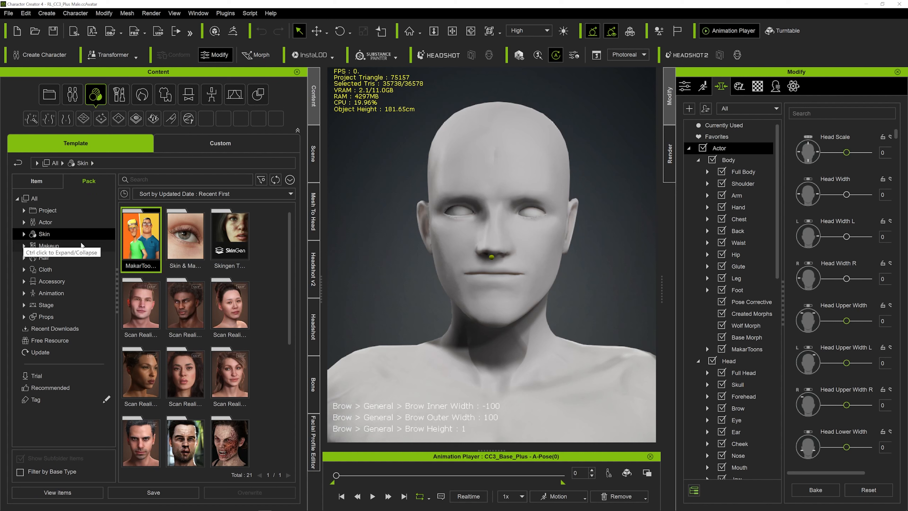
double_click(146, 236)
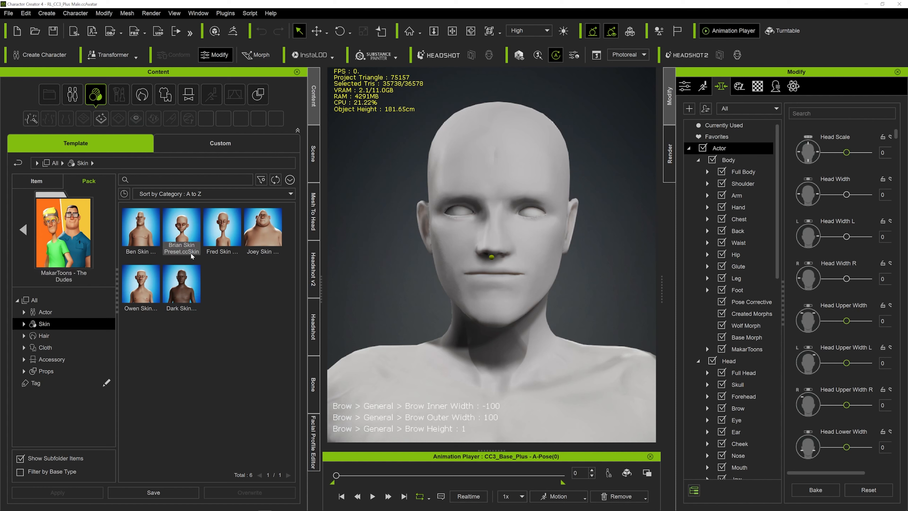
double_click(185, 226)
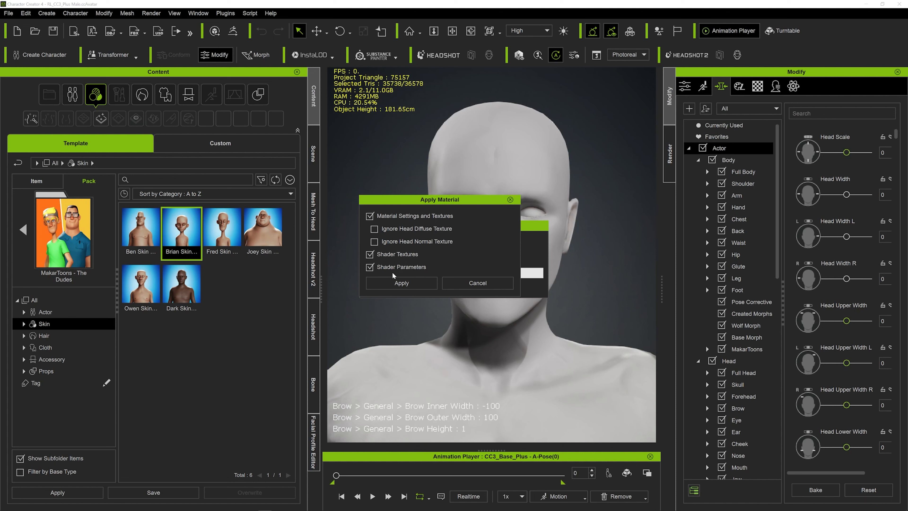
left_click(401, 283)
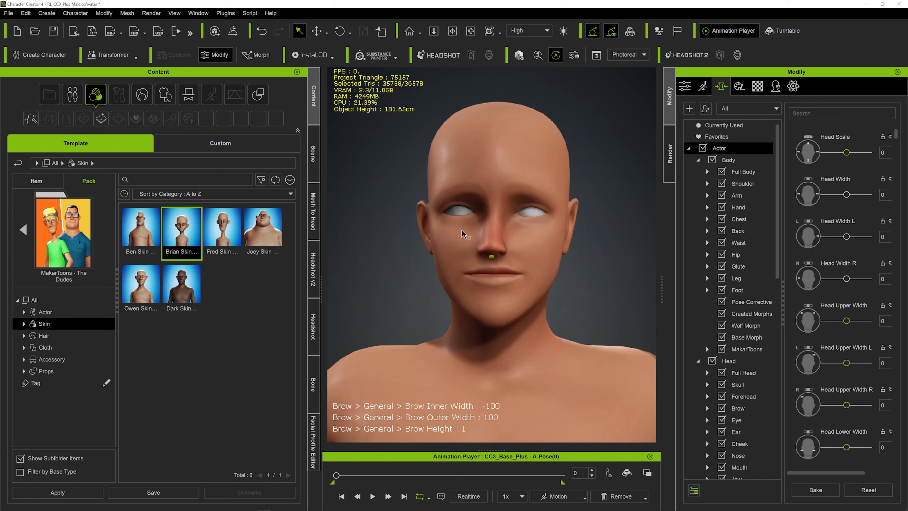
- Search all content packs for "eyes" and apply the Brown Eyes from the MakarToons - The Dudes pack
left_click(28, 226)
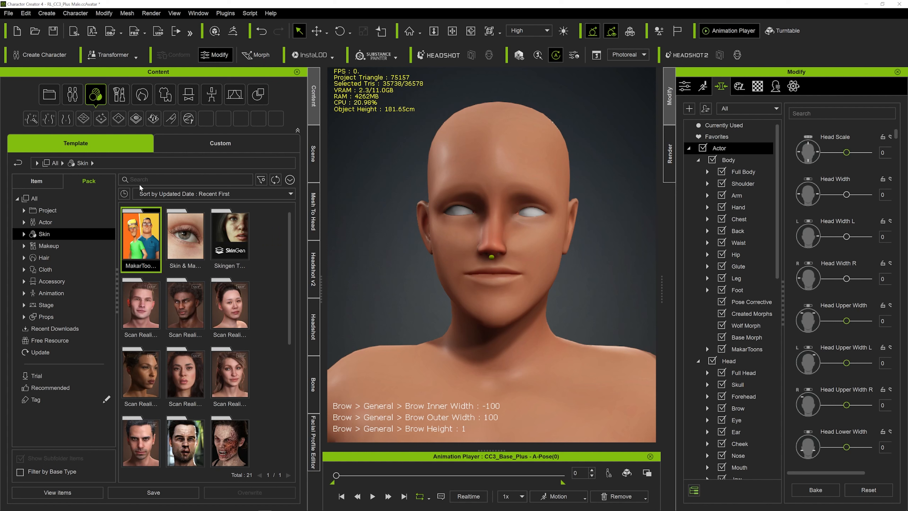
left_click(34, 198)
left_click(176, 180)
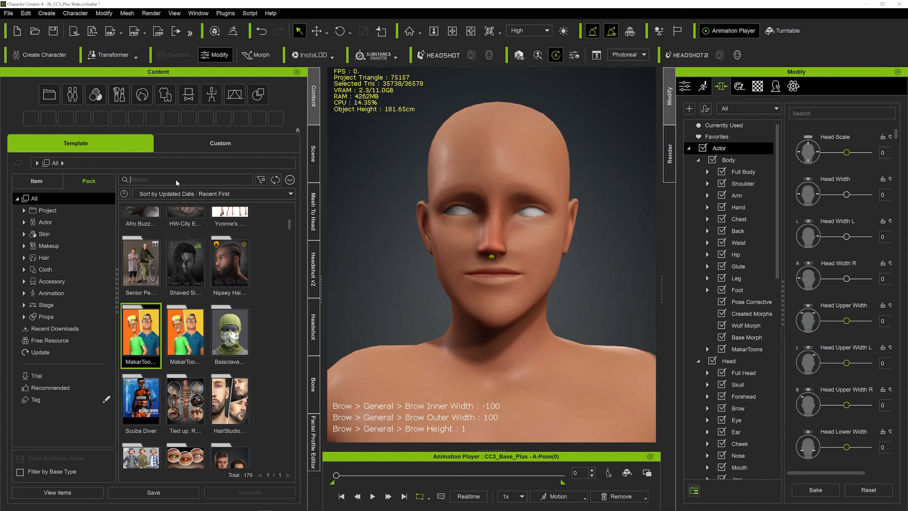
type("eyes")
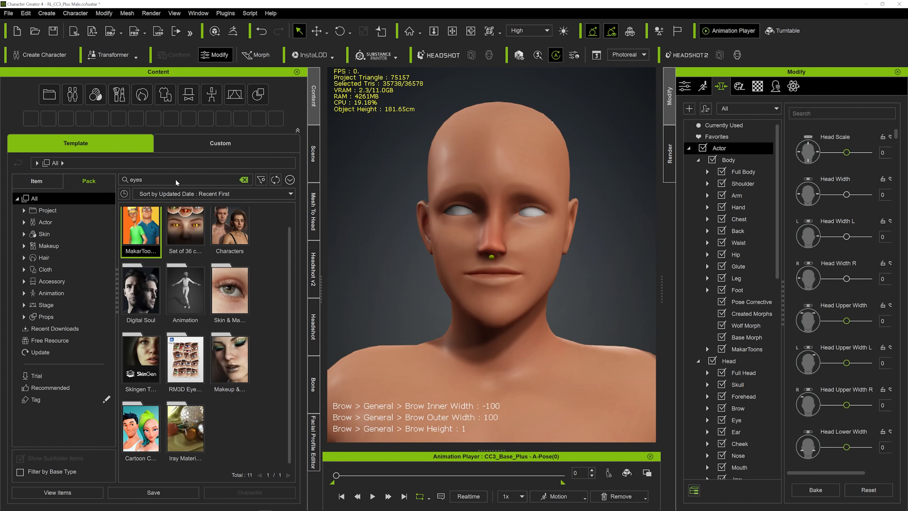
double_click(136, 239)
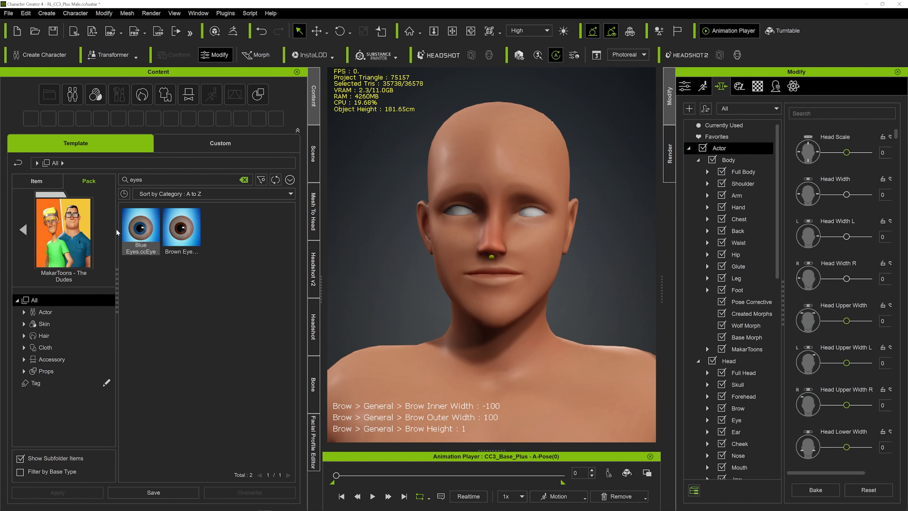
double_click(185, 229)
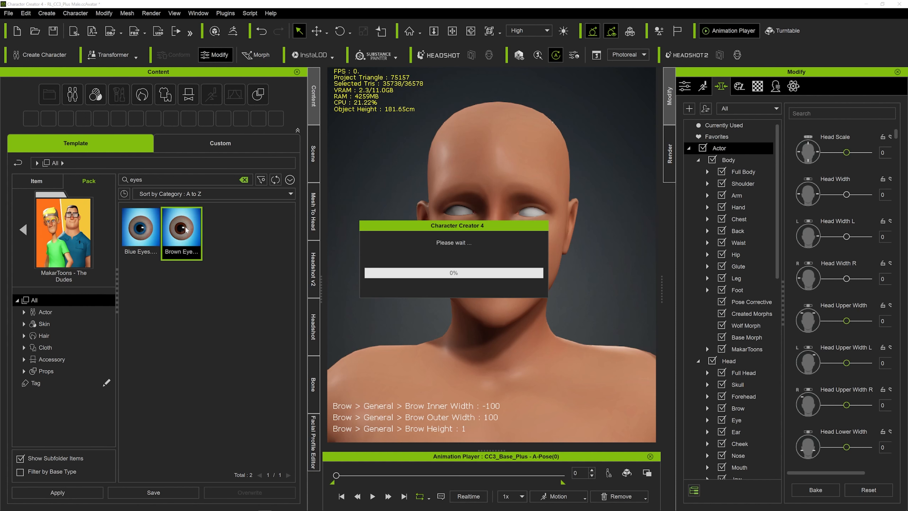
left_click(454, 284)
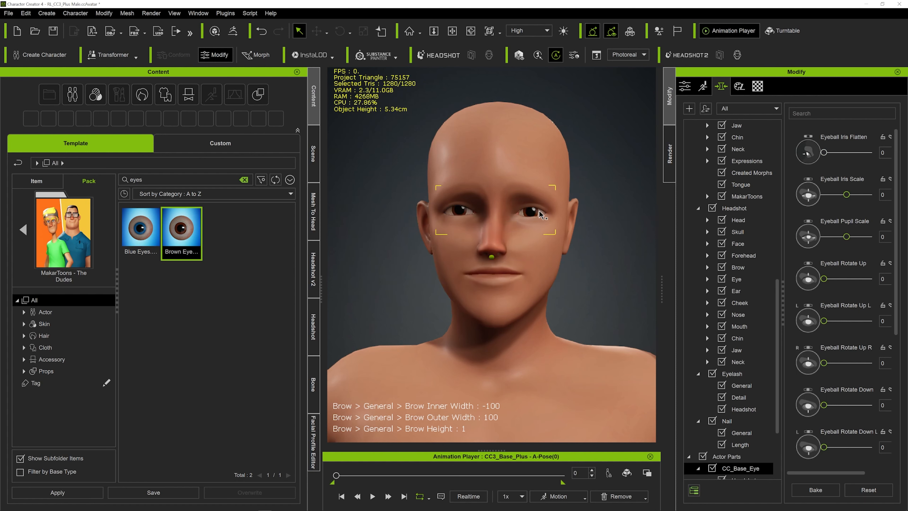
- Shrink the eyeballs by setting the Headshot Eyeball Scale morph to -100, baking it, and applying -100 again
scroll(523, 214, "up", 1)
scroll(524, 215, "up", 1)
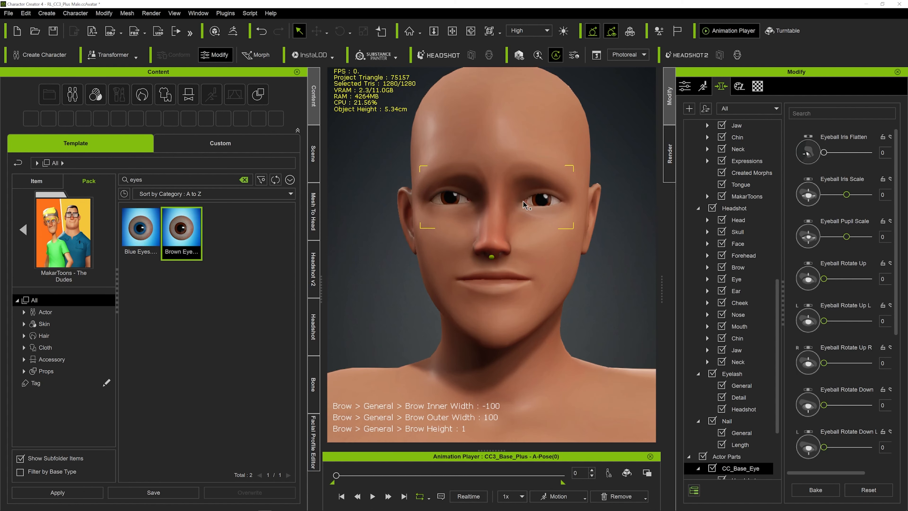
scroll(540, 209, "up", 1)
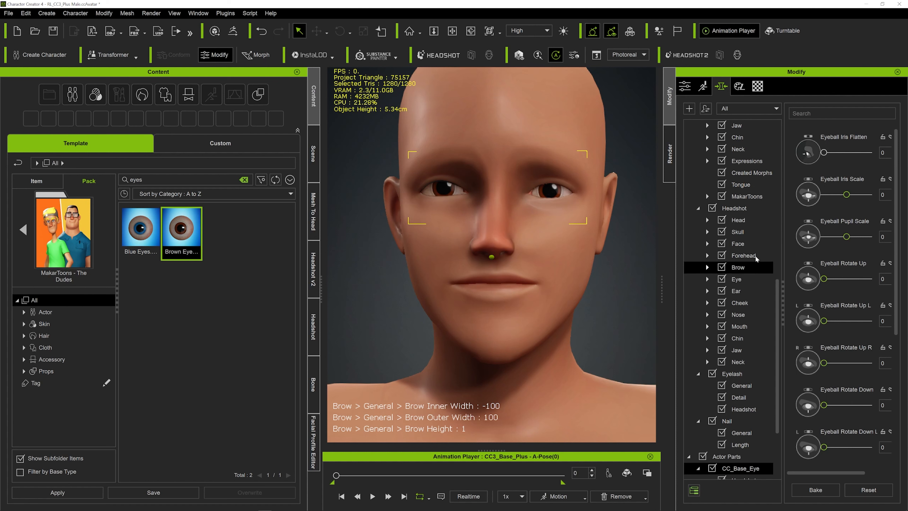
scroll(762, 280, "down", 1)
left_click(746, 243)
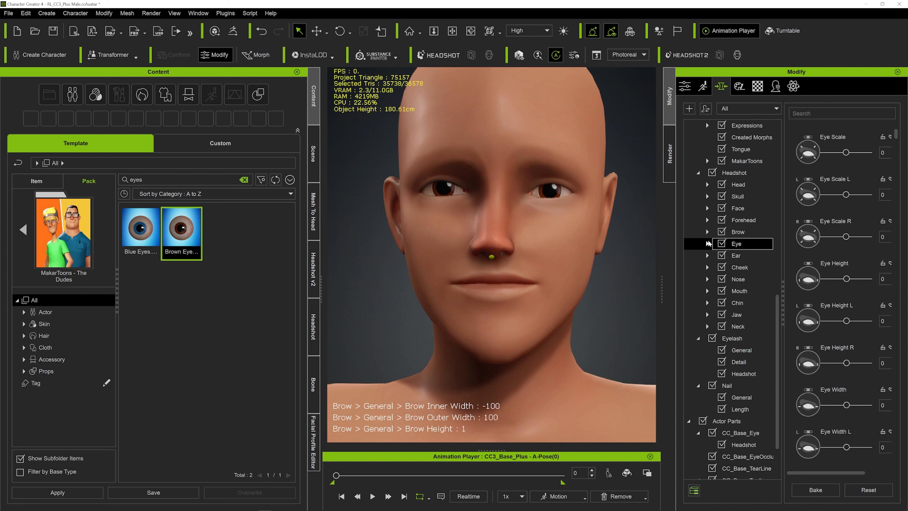
left_click(708, 244)
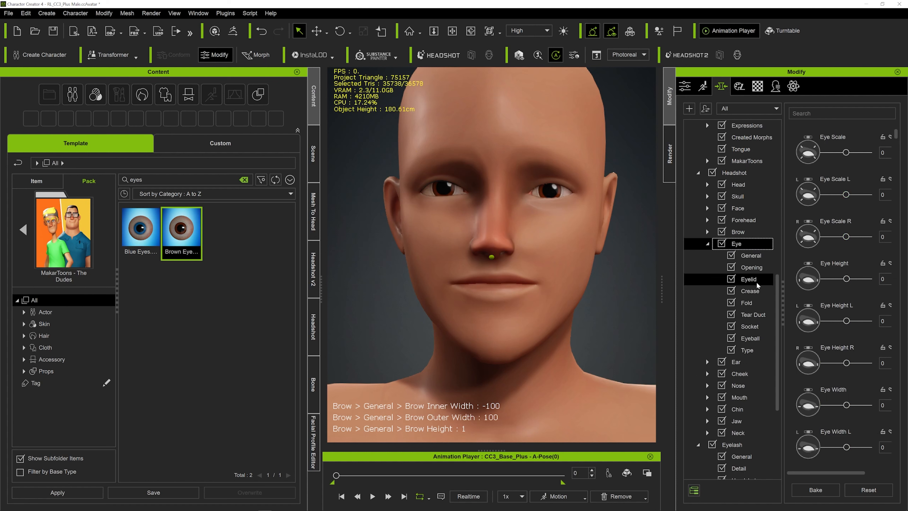
left_click(750, 338)
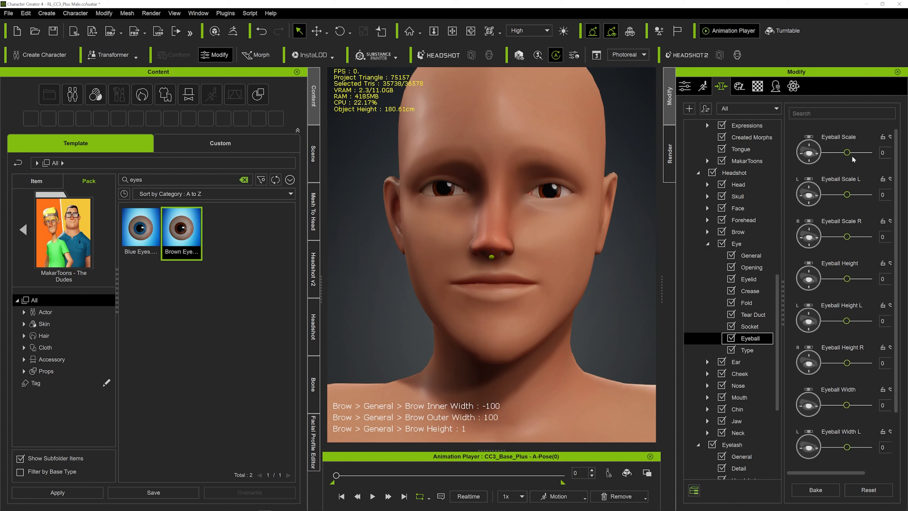
left_click_drag(846, 153, 804, 161)
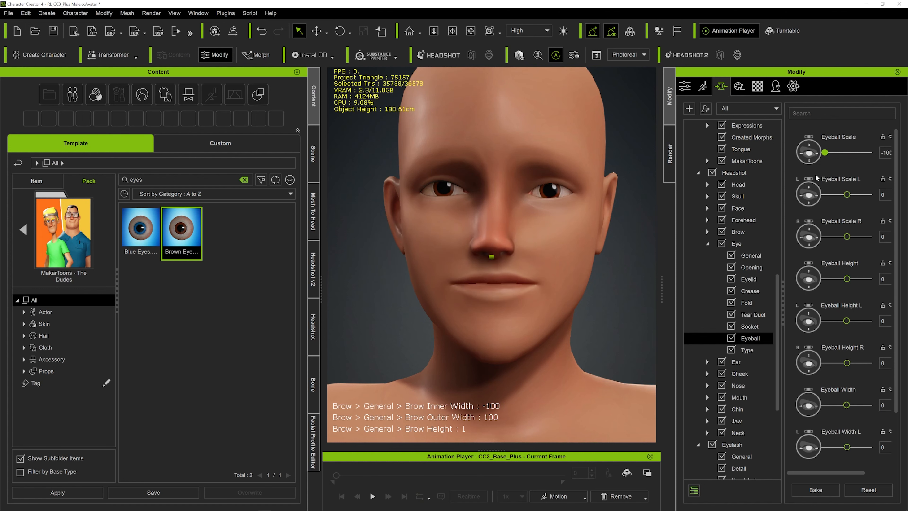
left_click(816, 491)
left_click_drag(846, 152, 819, 153)
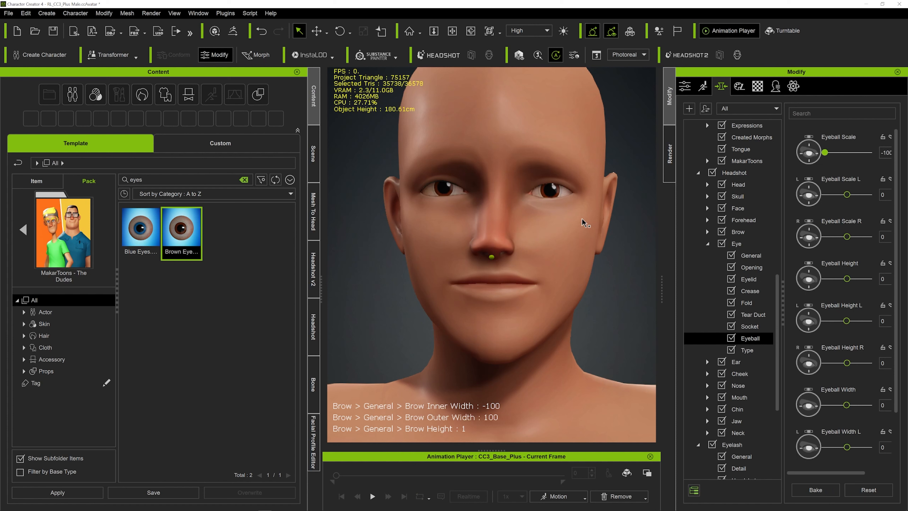
scroll(529, 227, "down", 3)
right_click_drag(533, 227, 638, 250)
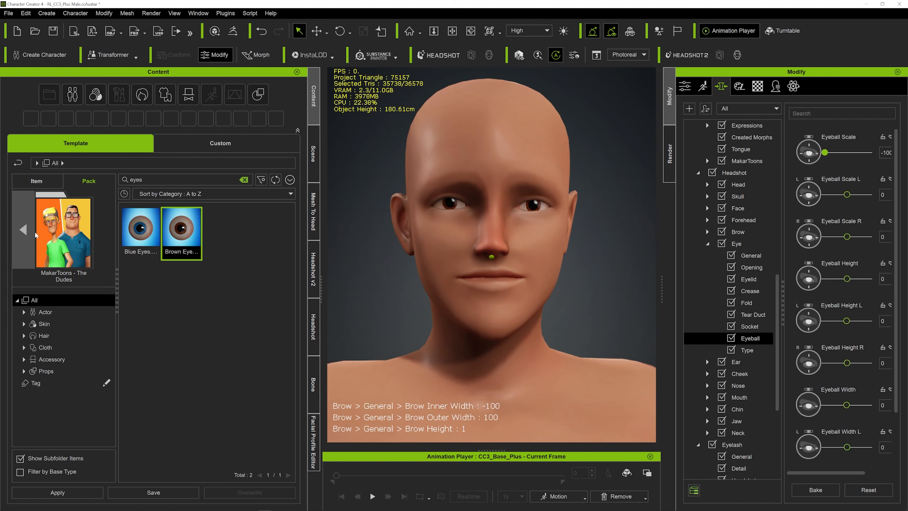
- Apply the Toon Hair E hairstyle from the MakarToons - The Dudes pack and check it from the front and sides
left_click(23, 229)
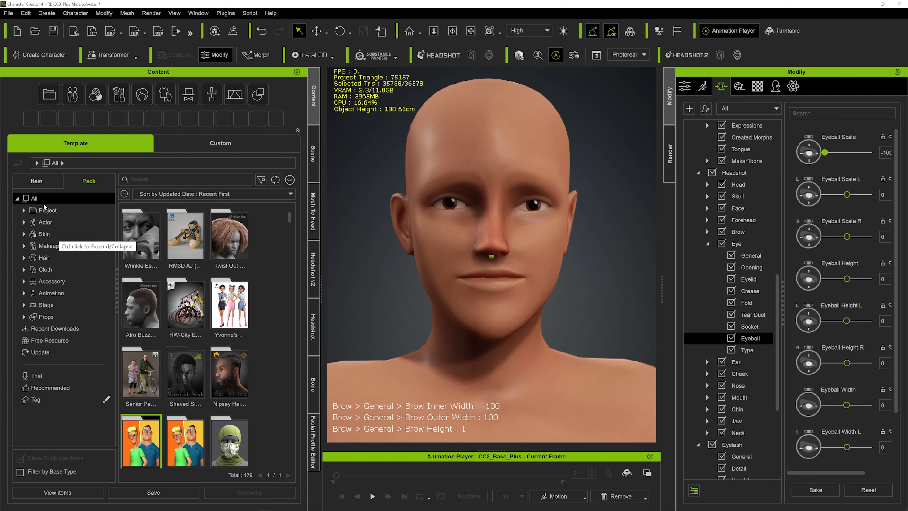
scroll(143, 393, "down", 1)
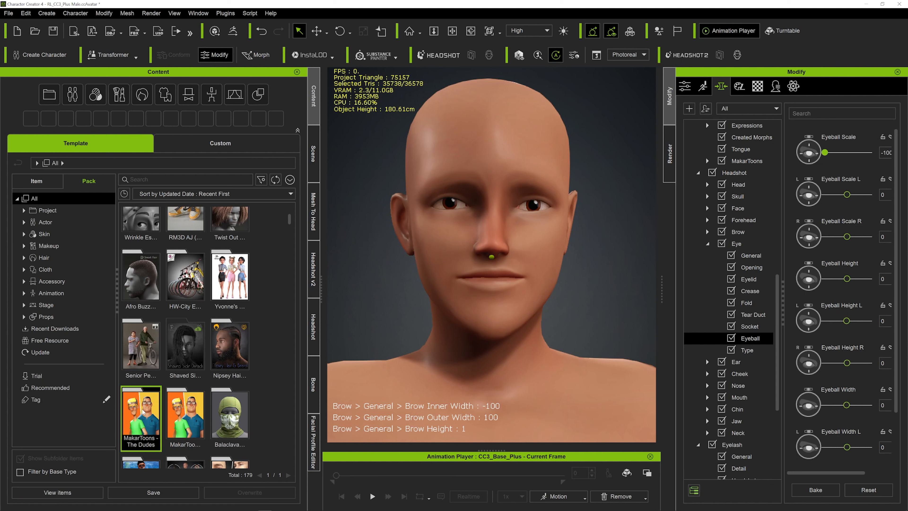
double_click(141, 419)
scroll(206, 296, "down", 3)
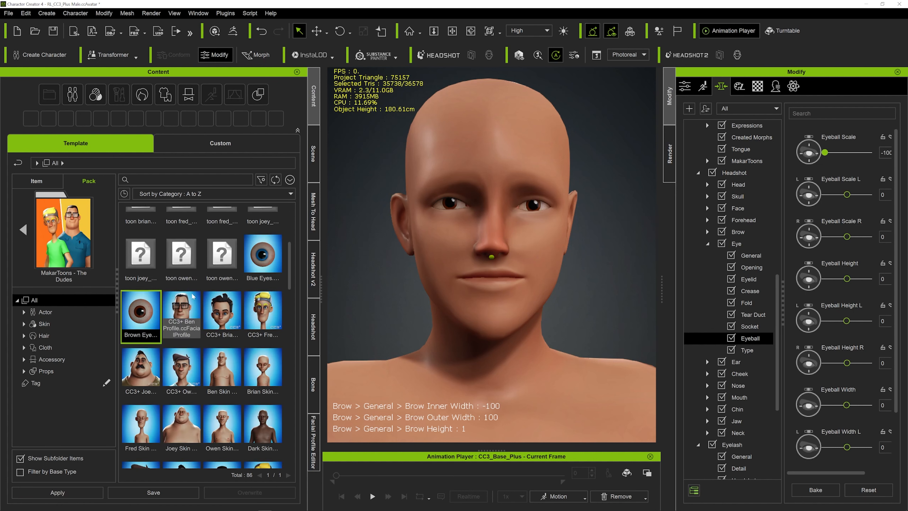
scroll(205, 296, "down", 5)
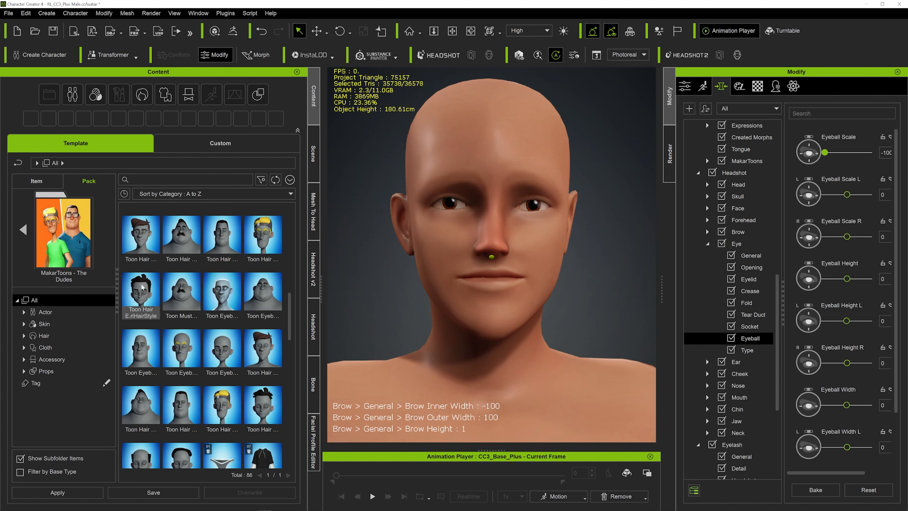
double_click(142, 286)
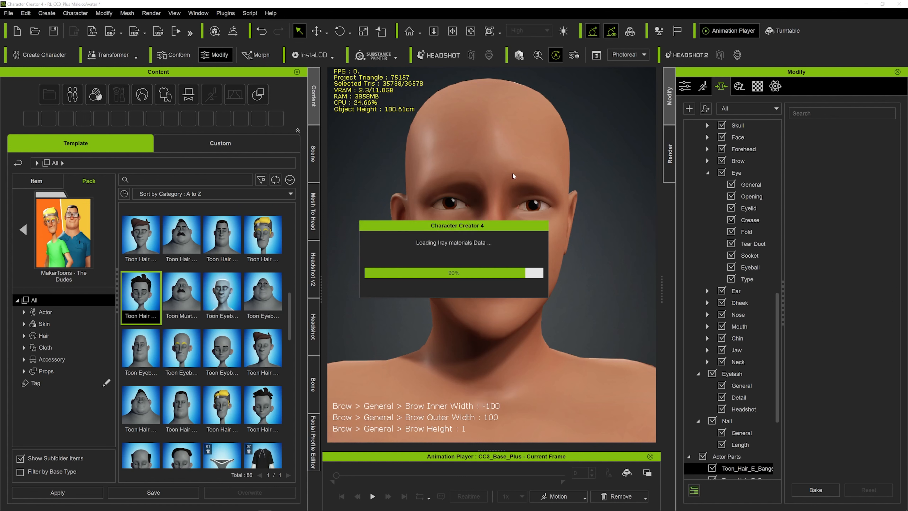
scroll(494, 171, "down", 3)
middle_click_drag(541, 285, 537, 307)
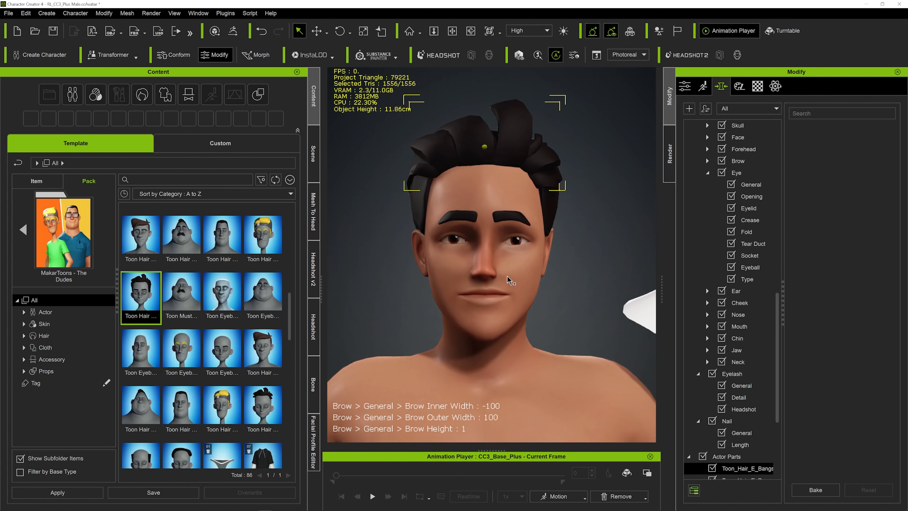
right_click_drag(506, 270, 526, 262)
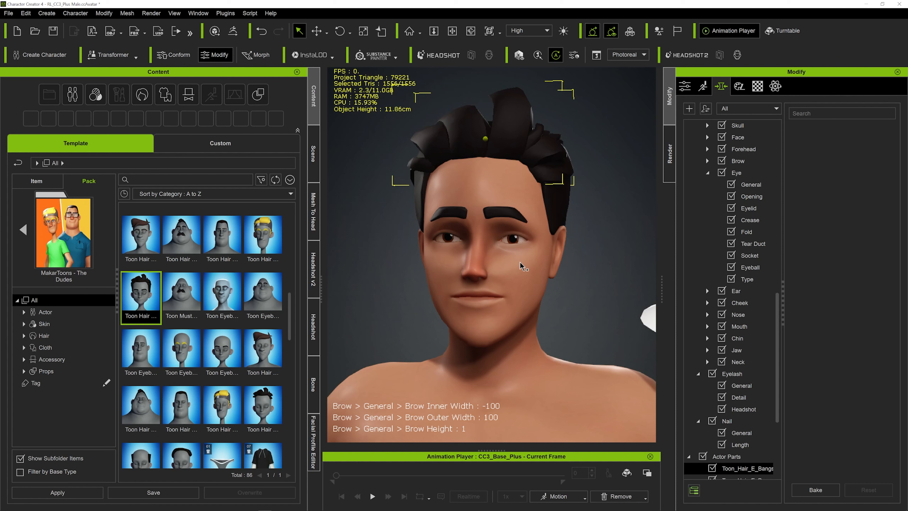
right_click_drag(521, 259, 547, 273)
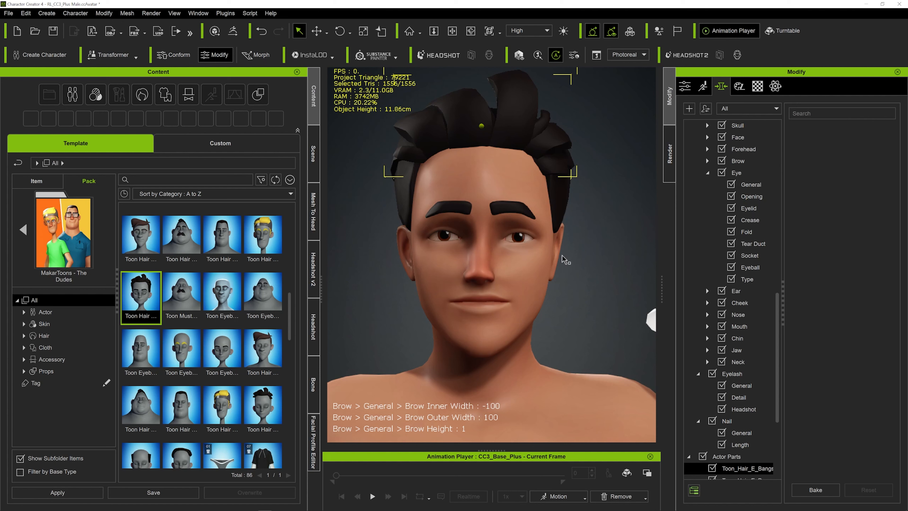
- Morph the face directly in the viewport to Cheek Bone Scale 78, Cheek Hollow 36, Jaw Scale -7 and Jaw Corner Height -100
left_click(267, 57)
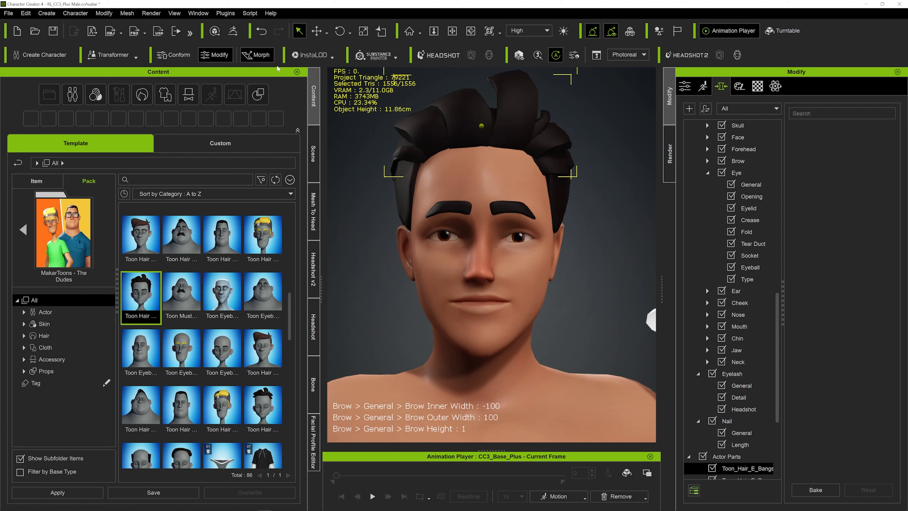
scroll(562, 258, "up", 2)
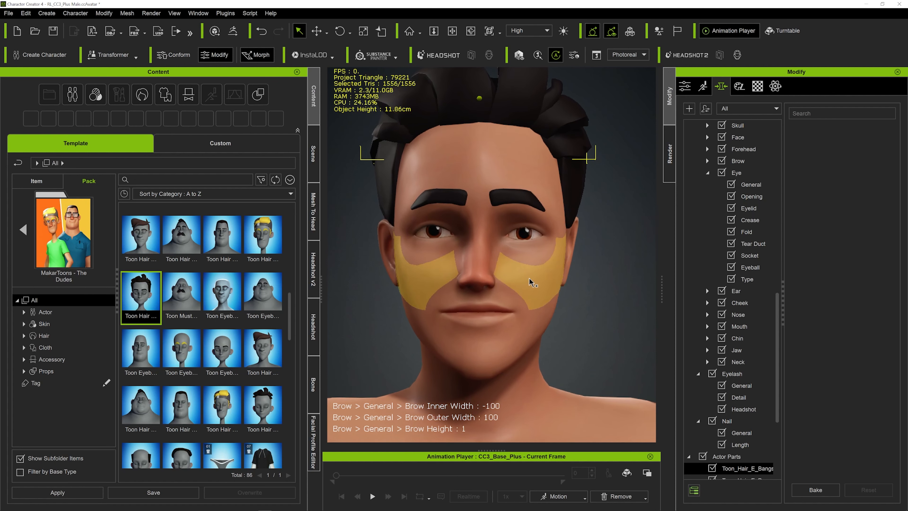
left_click(567, 275)
left_click_drag(572, 276, 565, 276)
mouse_move(543, 311)
left_mouse_down()
mouse_move(535, 311)
mouse_move(555, 328)
mouse_move(543, 321)
left_mouse_up()
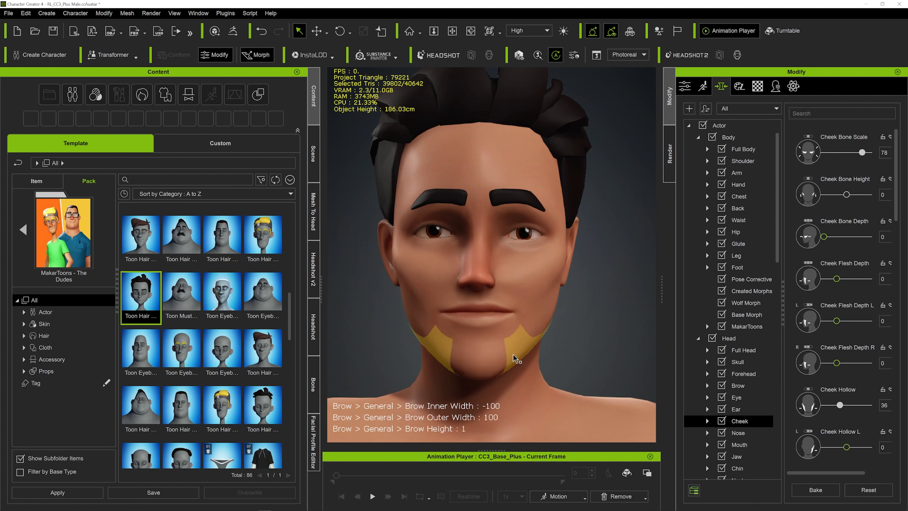
left_click_drag(519, 359, 631, 382)
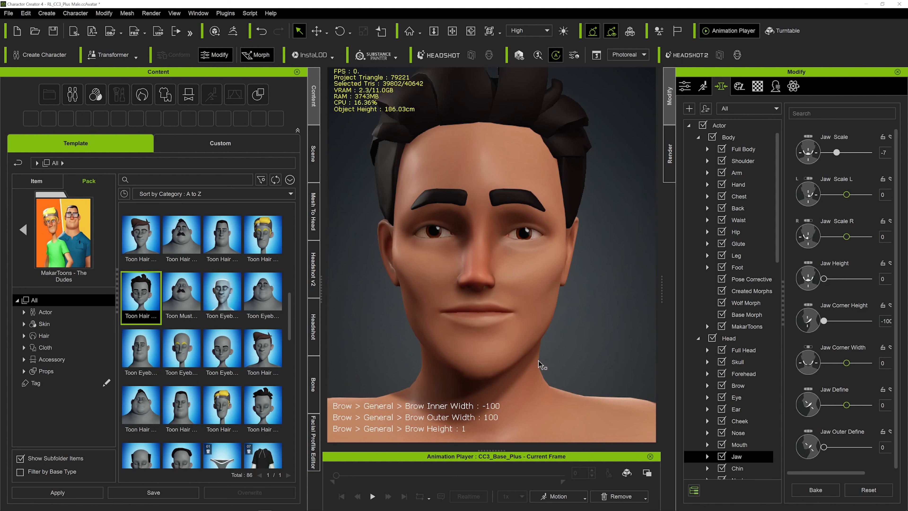
scroll(633, 293, "down", 3)
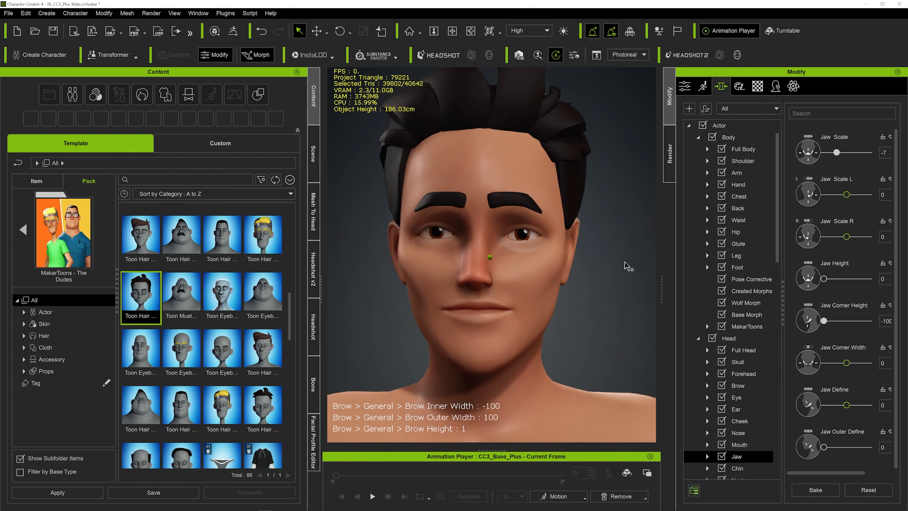
- Select the brow area for morphing and shape the nose slightly, to a Nose Height of 1
left_click(540, 212)
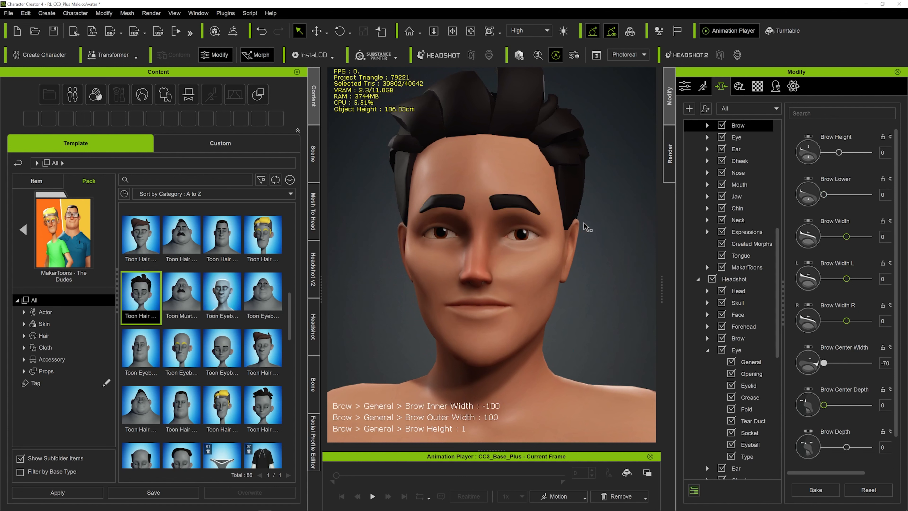
left_click(480, 267)
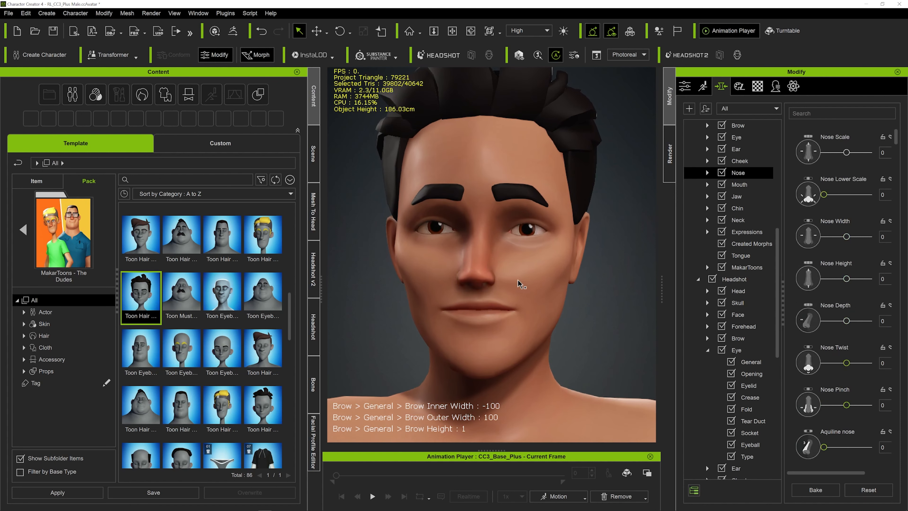
right_click_drag(492, 266, 471, 259)
left_click_drag(466, 256, 462, 253)
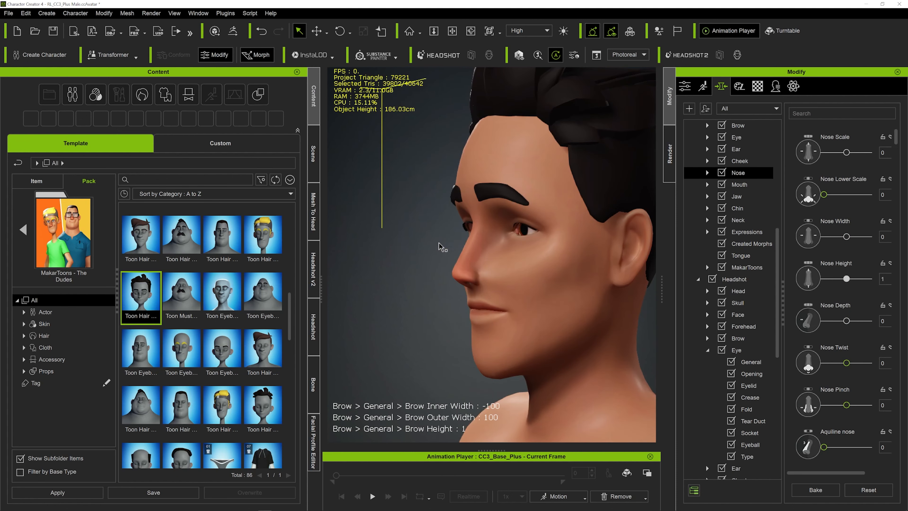
mouse_move(436, 244)
right_mouse_down()
mouse_move(595, 298)
mouse_move(552, 290)
right_mouse_up()
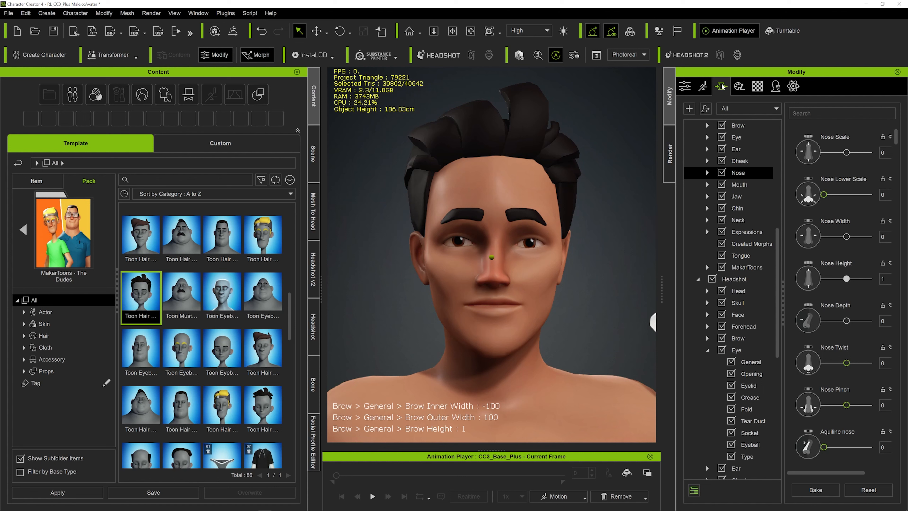
- Open the facial expression editor, try the A3_Happy expression, and apply A10_Happy from the 01-Happy style
left_click(703, 87)
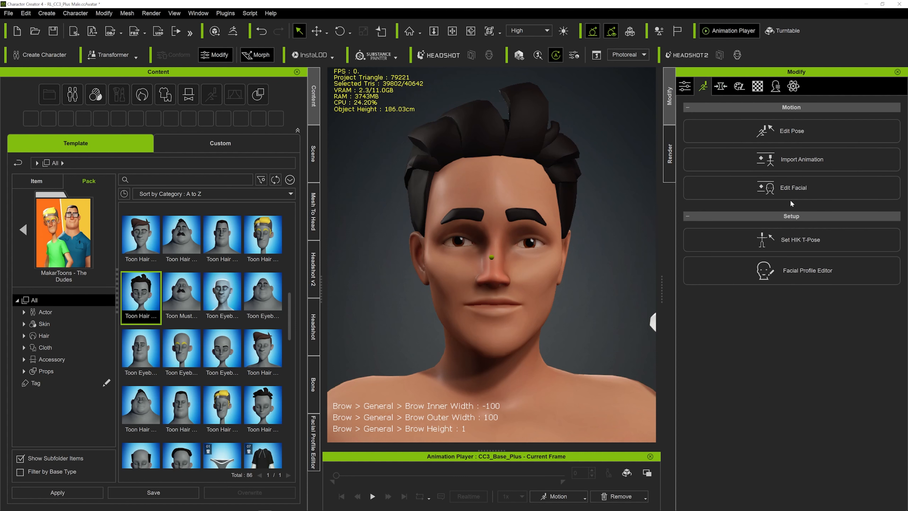
left_click(795, 194)
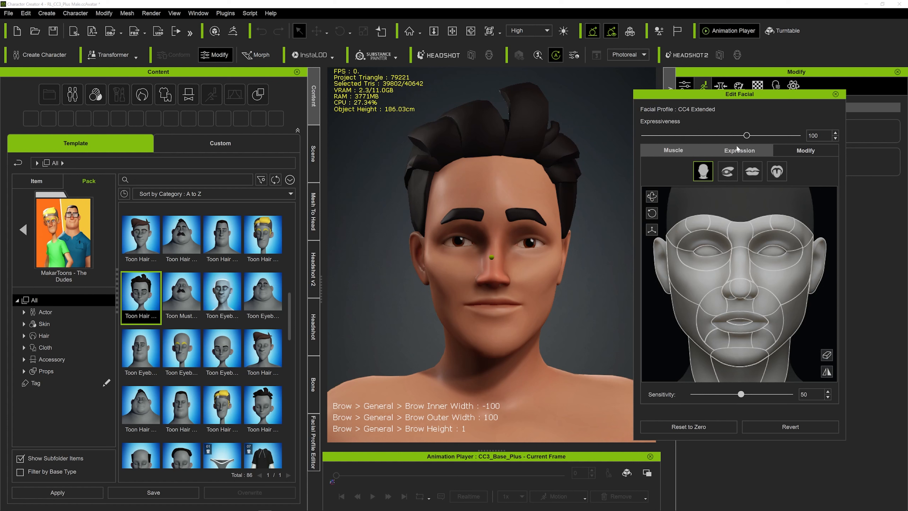
left_click(740, 150)
left_click(752, 199)
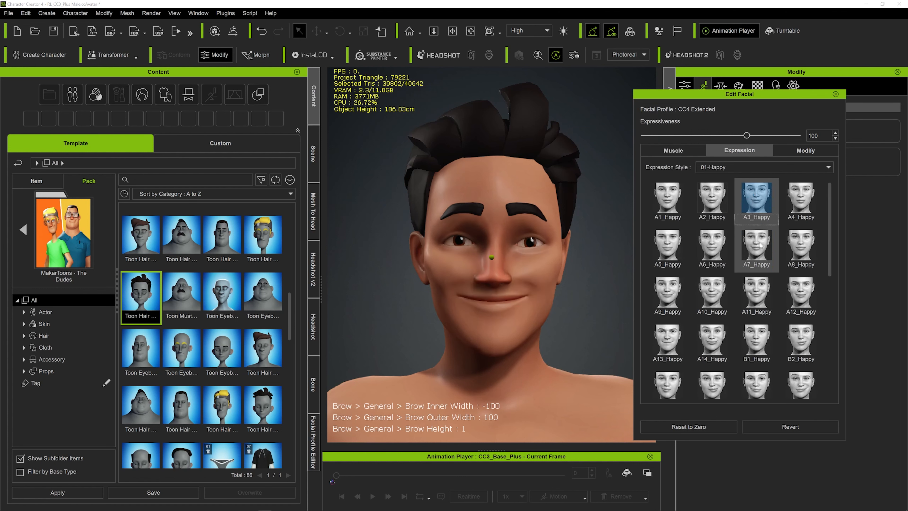
left_click(723, 288)
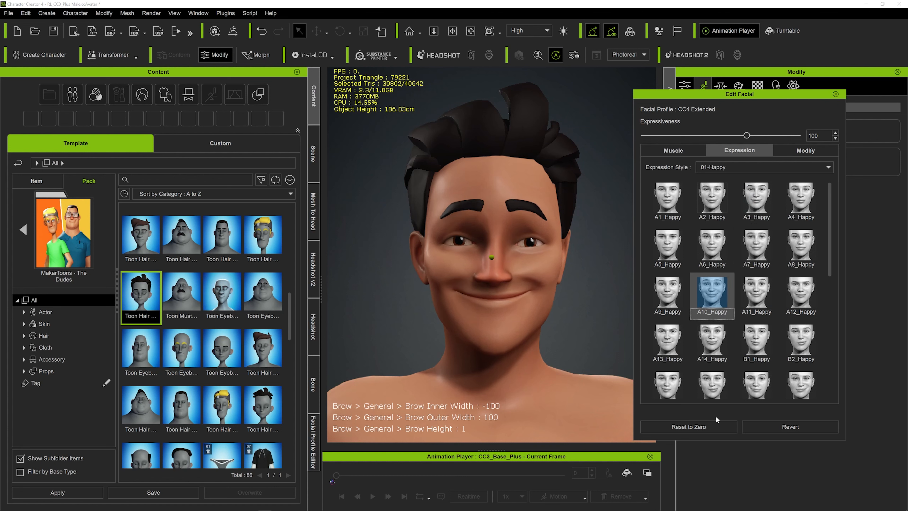
left_click(835, 94)
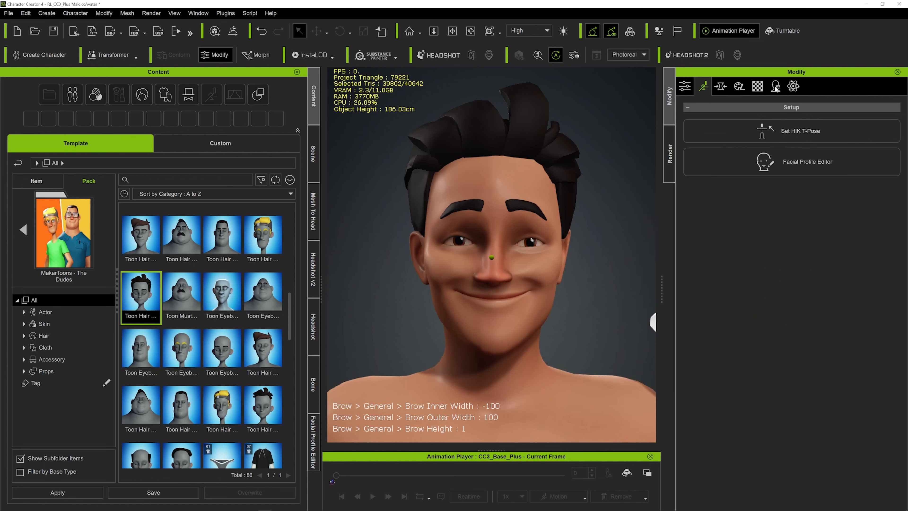
- Activate Expression Wrinkles for the character
left_click(776, 86)
left_click(691, 125)
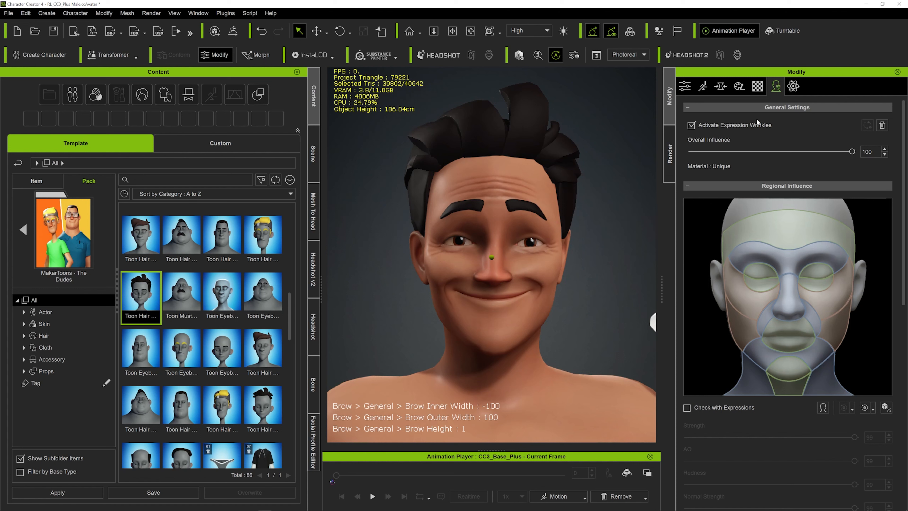
- Test the wrinkles with the A6_Happy and A11_Happy expressions, apply A12_Happy, and move the Edit Facial window off the character
left_click(702, 85)
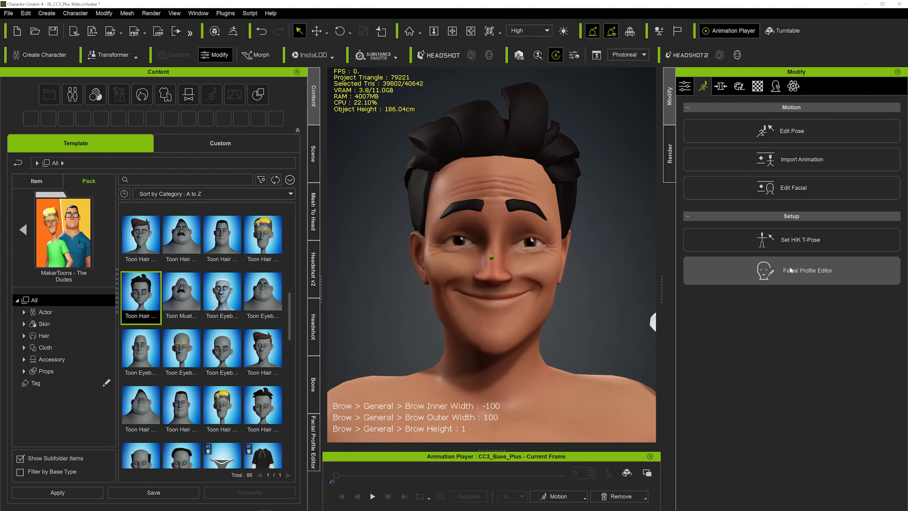
left_click(786, 187)
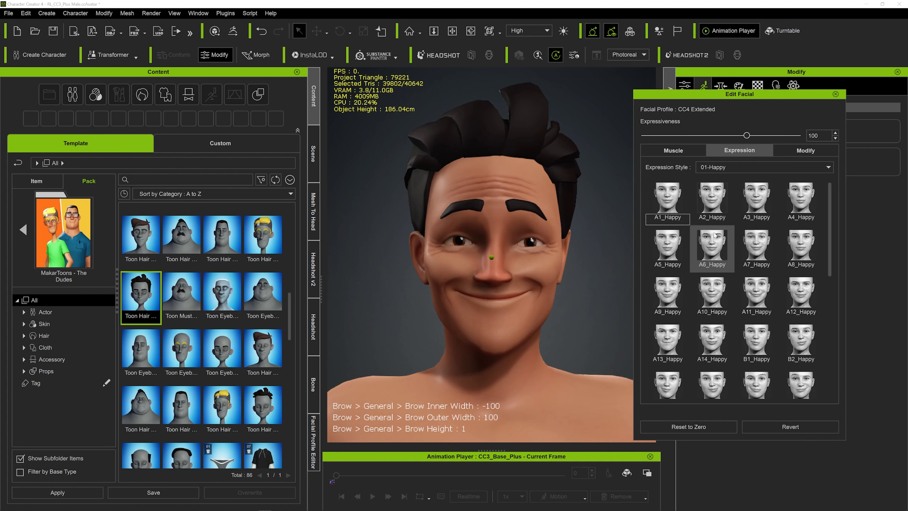
left_click(714, 236)
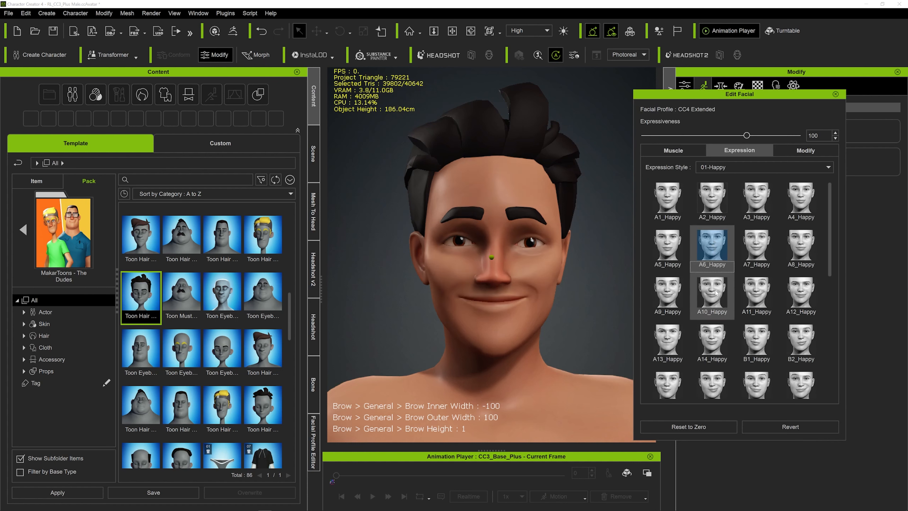
left_click(755, 292)
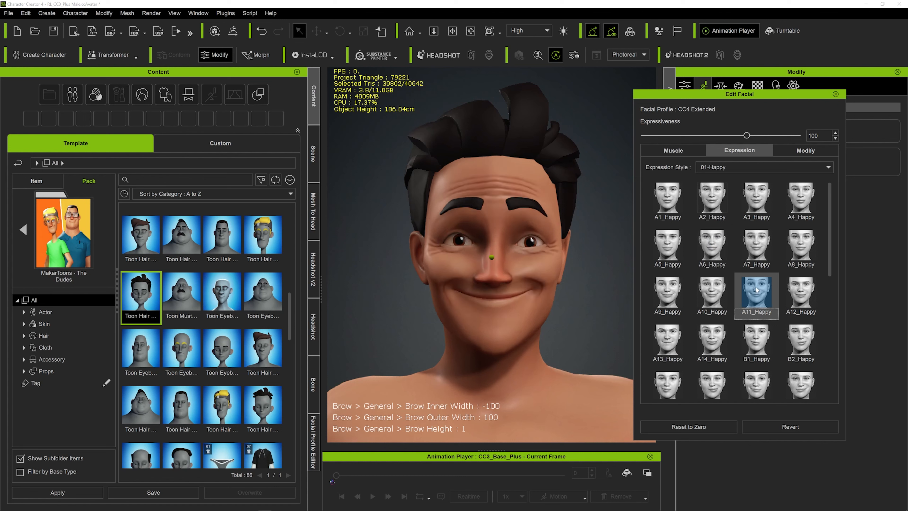
left_click(791, 291)
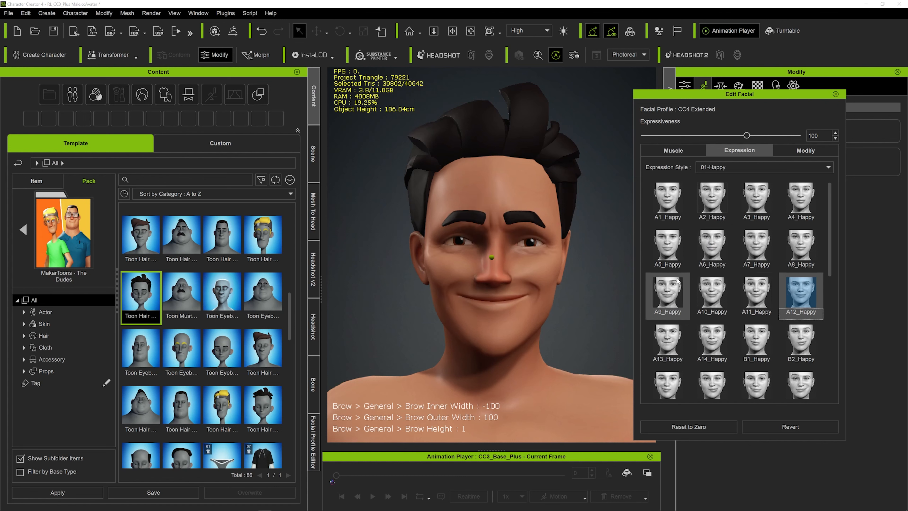
left_click_drag(778, 96, 817, 90)
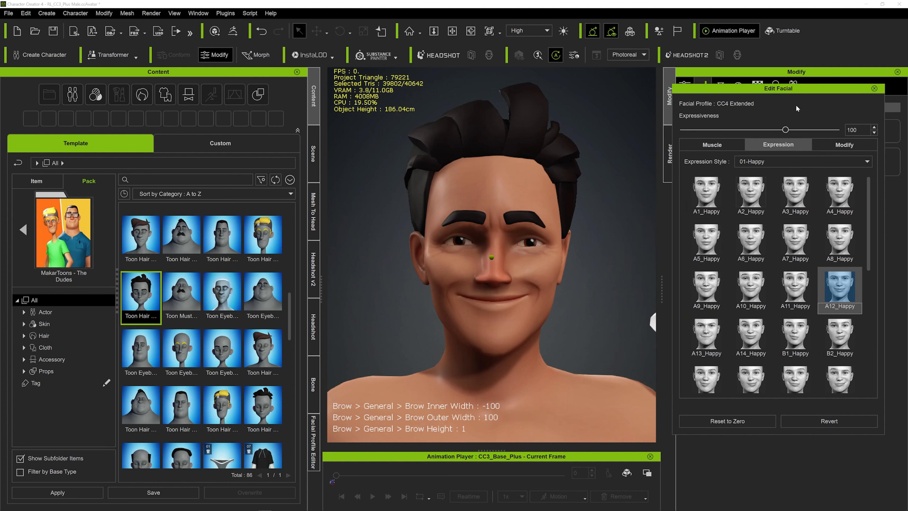